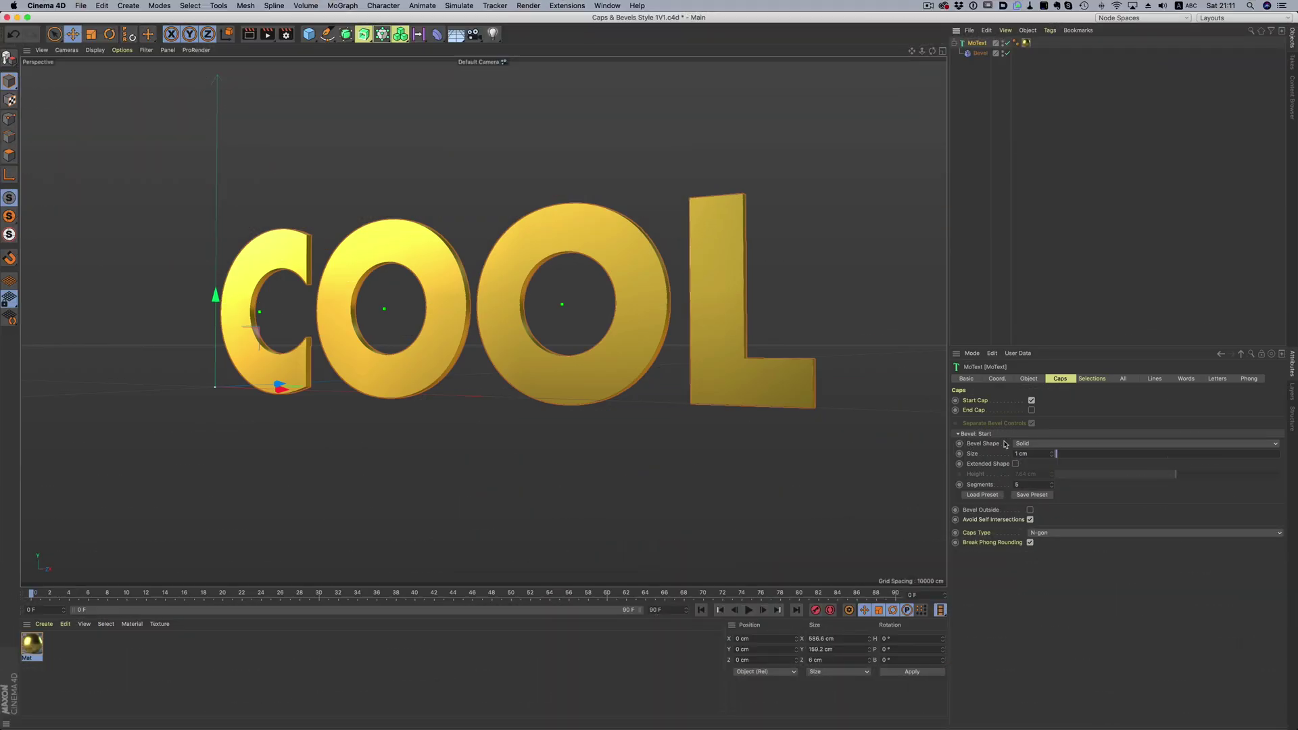
Try a Round cap bevel widened to about 19.66 cm, then a Step bevel with 3 segments.
click(1048, 444)
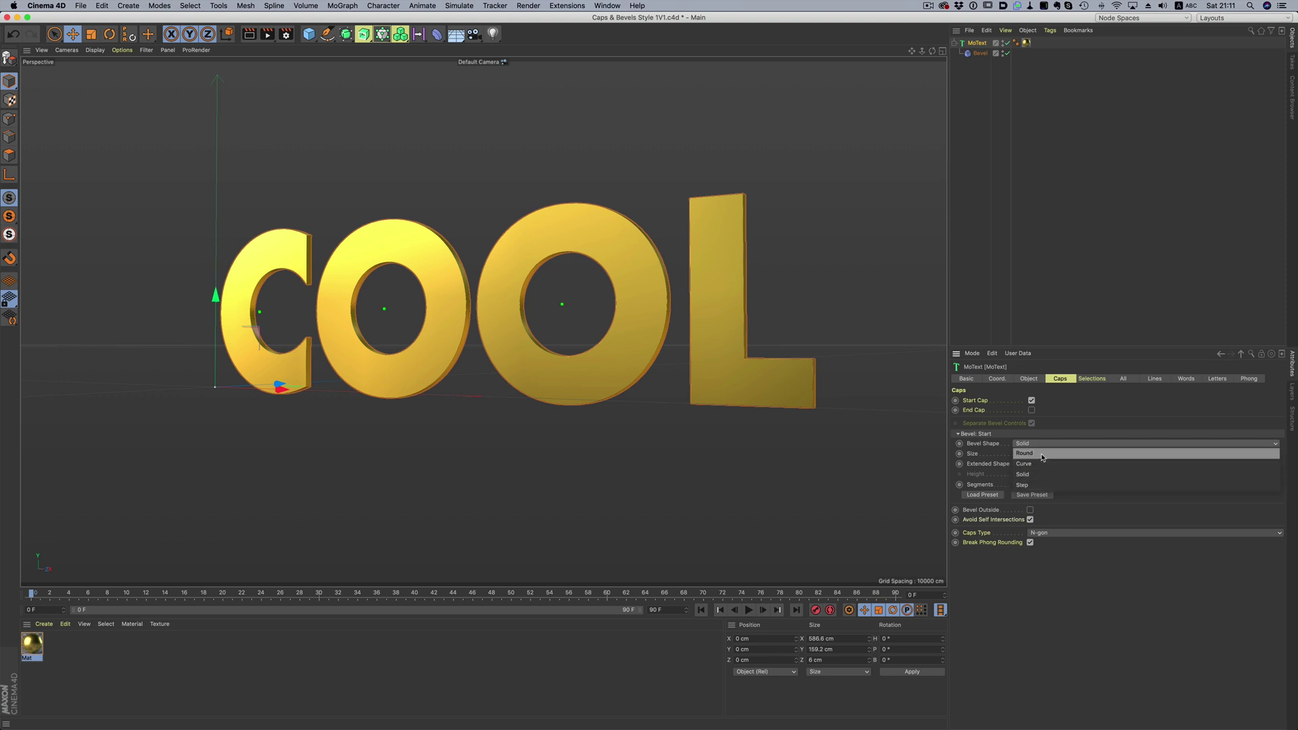
click(1042, 454)
drag(1057, 455, 1104, 456)
click(1055, 444)
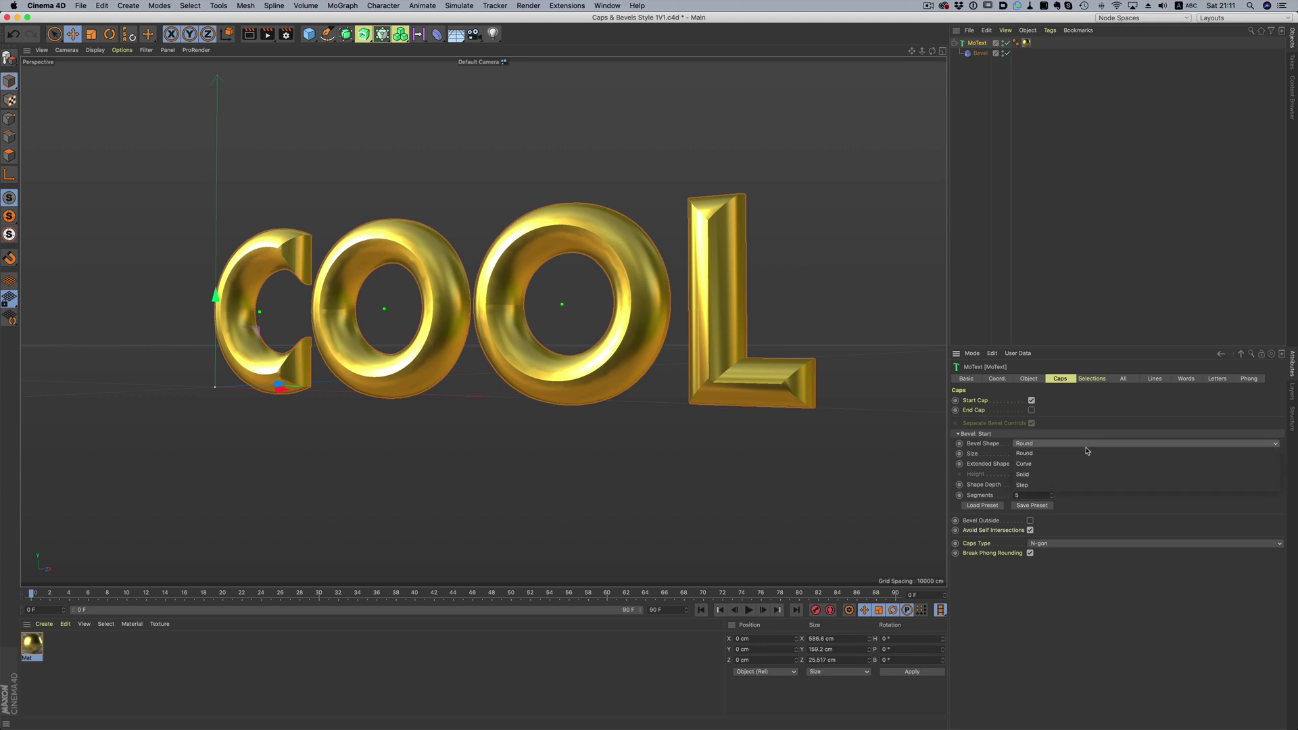
click(1055, 473)
click(1052, 488)
click(1053, 489)
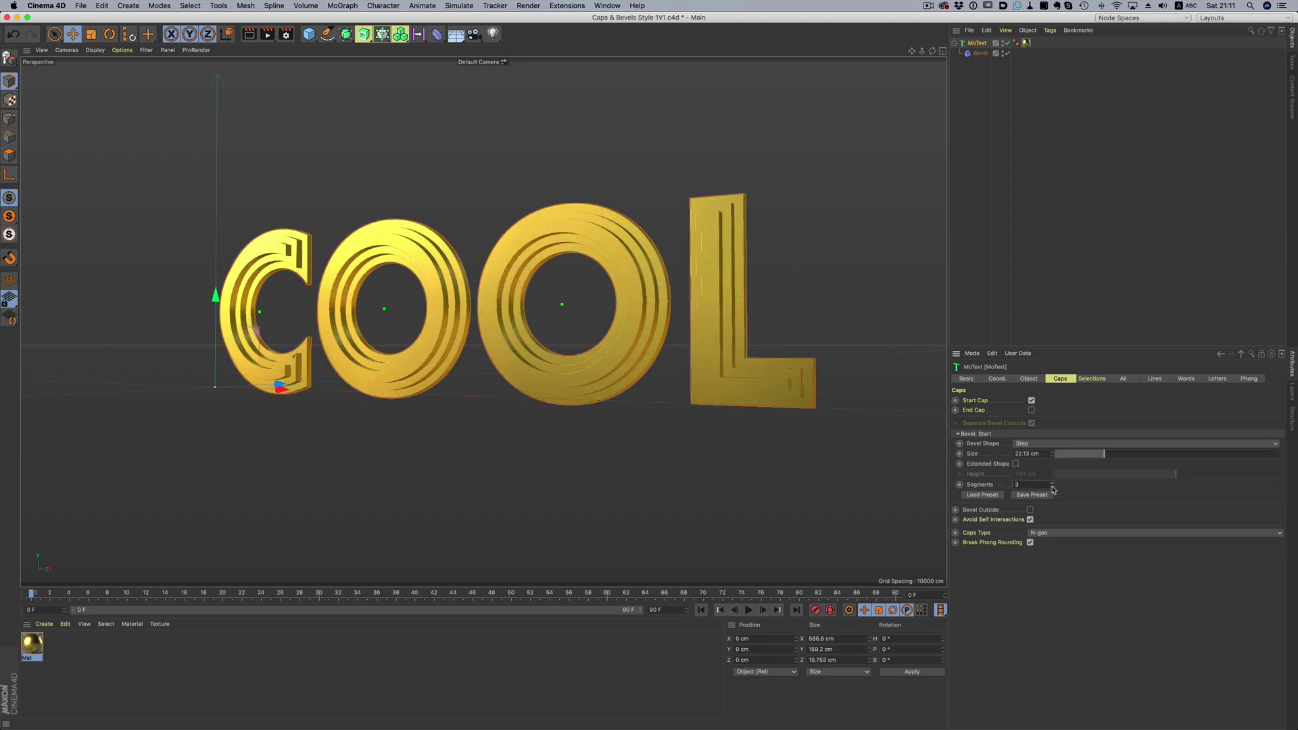
Switch the bevel shape to Curve and reshape its profile graph.
click(1055, 443)
click(1055, 464)
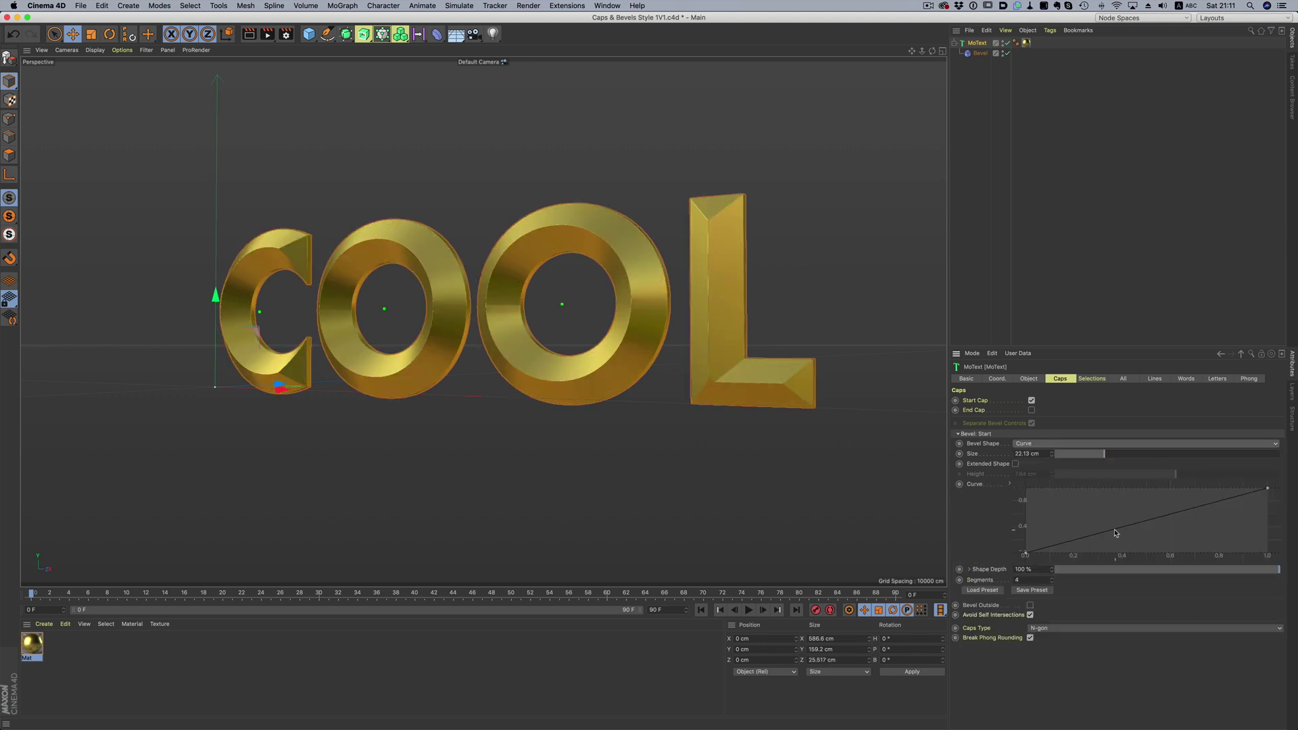
mouse_move(1115, 532)
mouse_down()
mouse_move(1152, 527)
mouse_move(1116, 520)
mouse_move(1184, 505)
mouse_up()
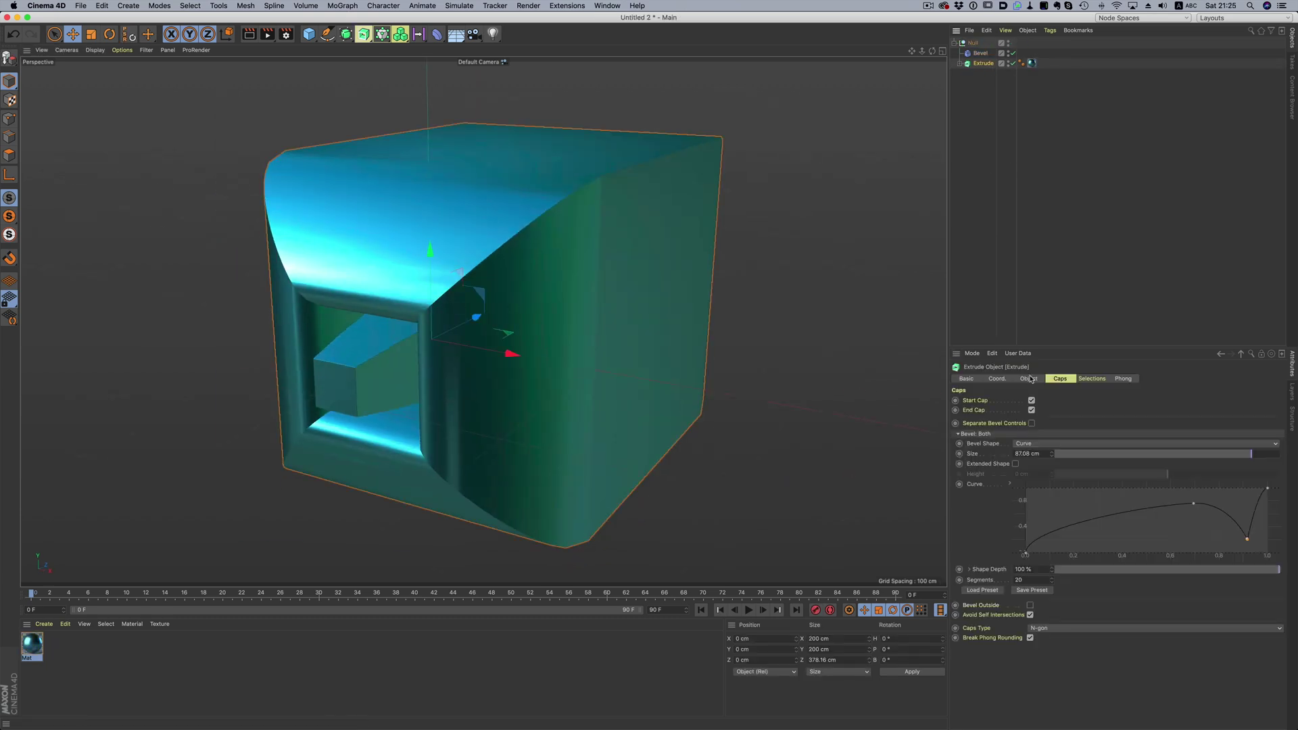
Reshape the start bevel curve, lowering the point near 0.4 and the curve's end point.
drag(1119, 528, 1118, 539)
click(1193, 454)
drag(1053, 580, 1052, 565)
drag(1267, 489, 1282, 534)
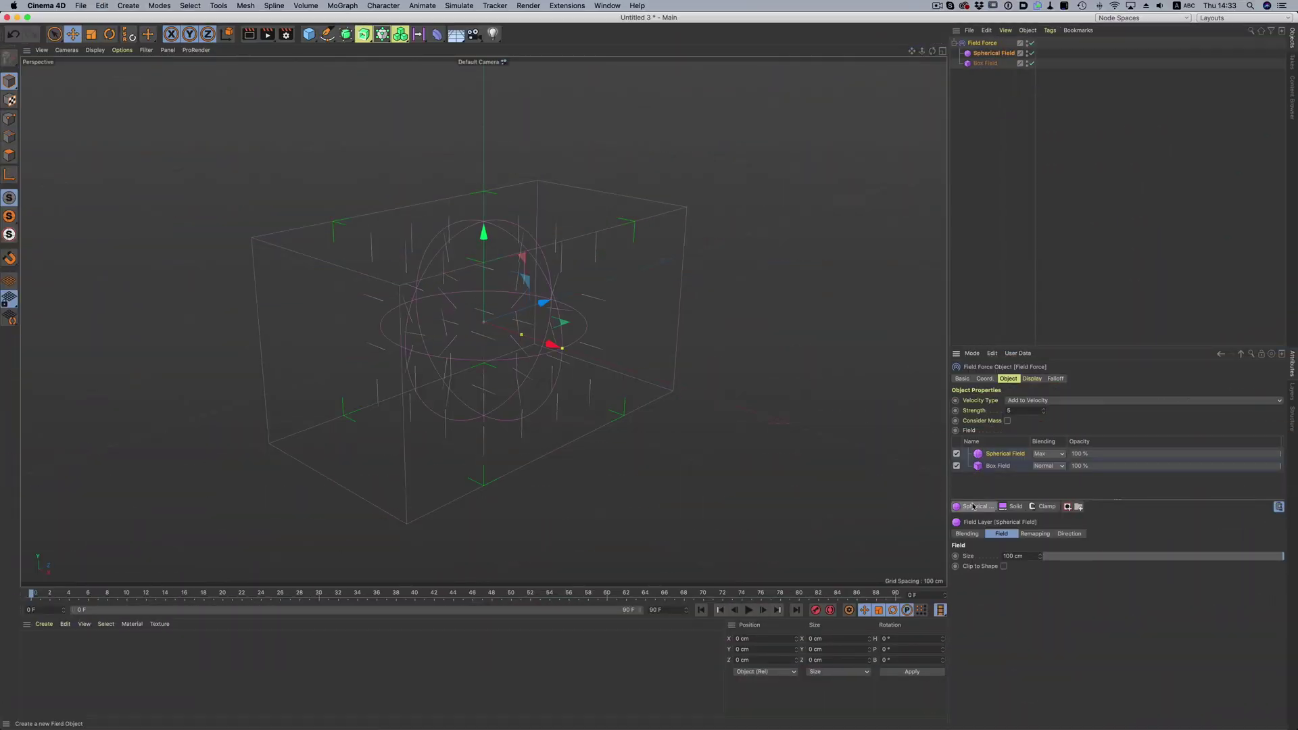
Set the Spherical Field blending to Subtract, raise it about 29 cm and enlarge it to about 160 cm.
click(1049, 453)
click(1051, 495)
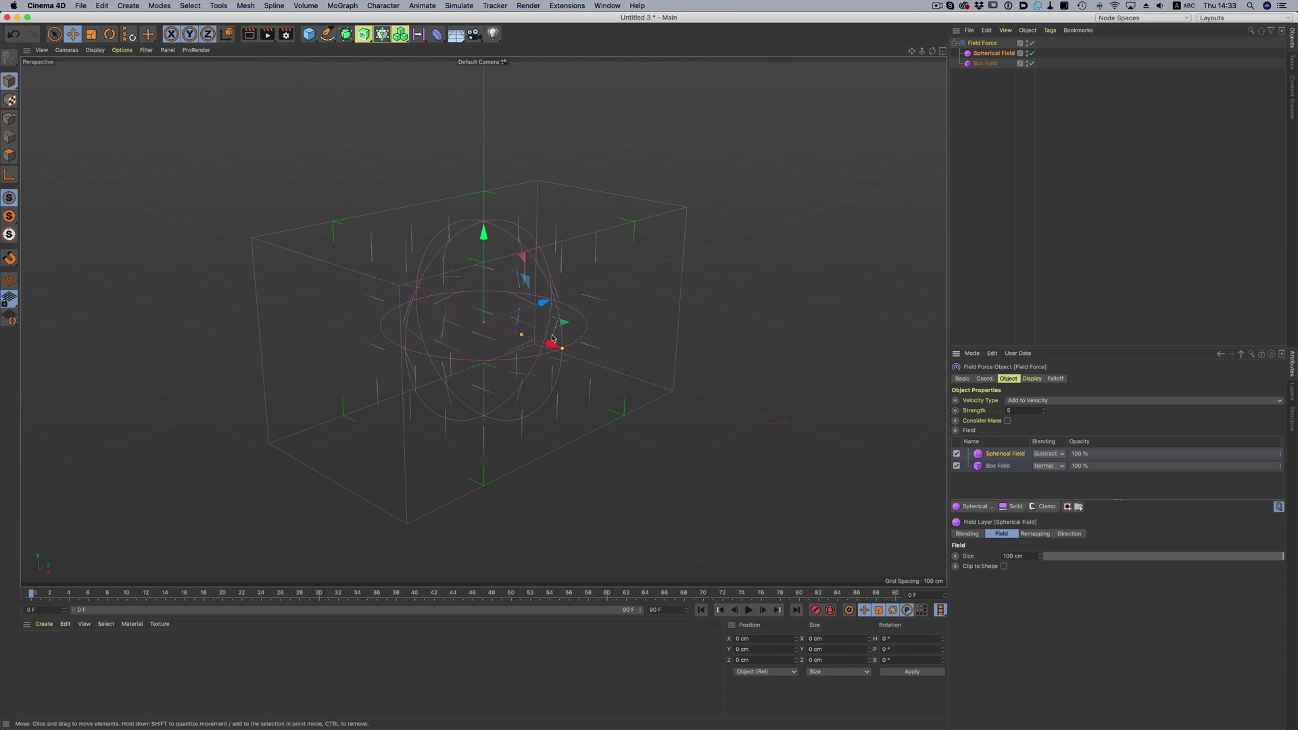
drag(484, 235, 486, 206)
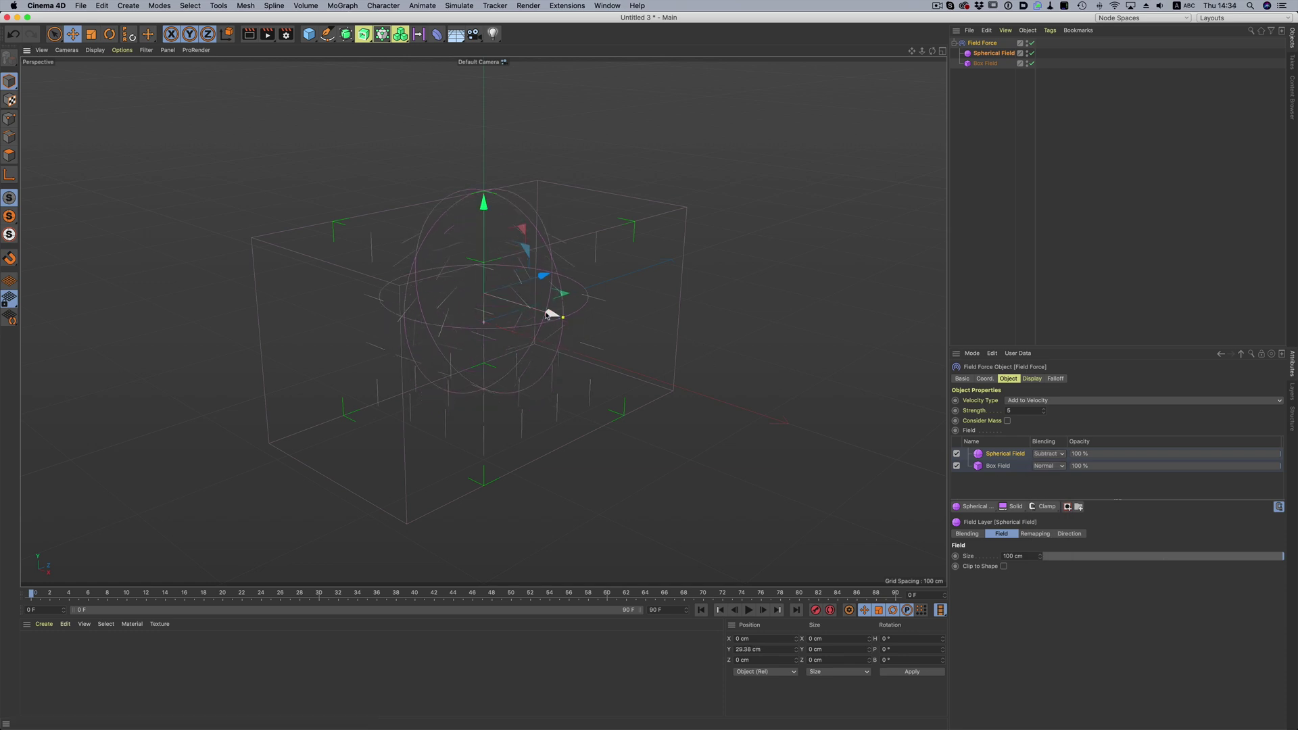
drag(561, 316, 681, 356)
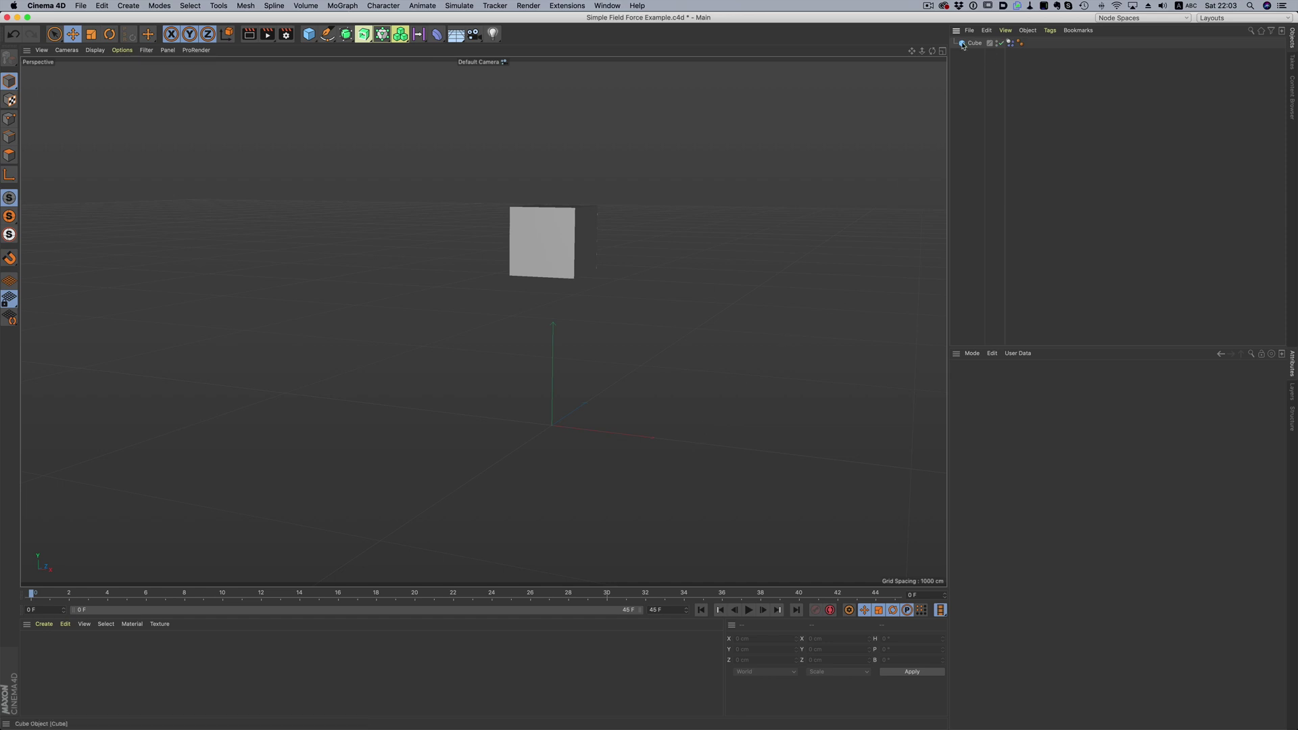
With the cube selected, add a Field Force at strength 1300 and play the simulation.
click(1010, 43)
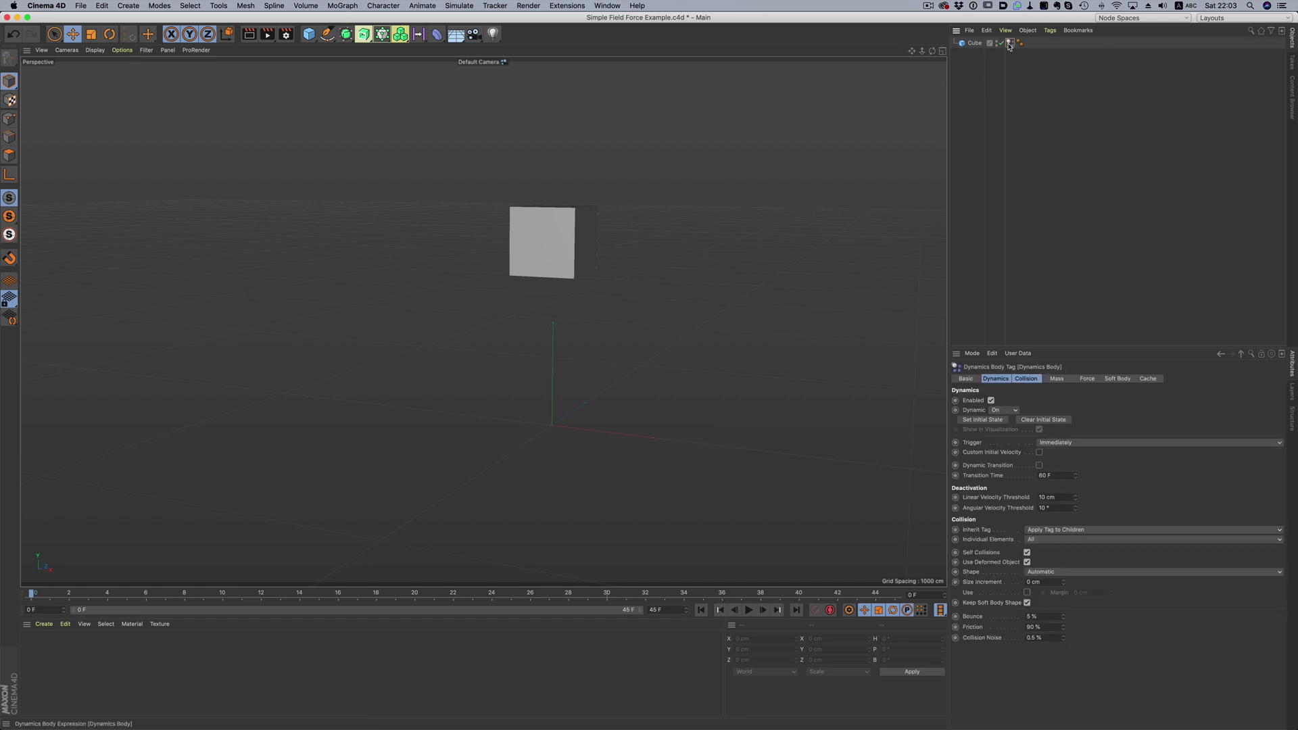
click(975, 44)
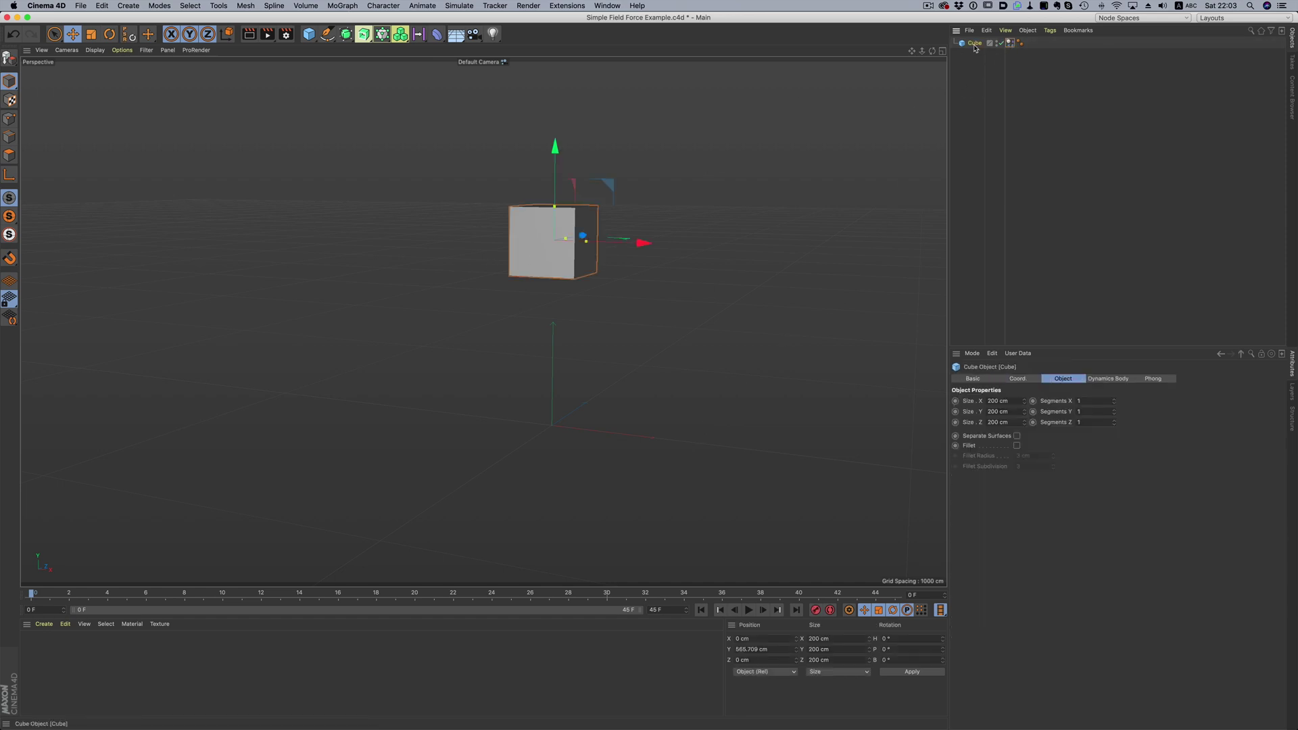
click(459, 6)
mouse_move(546, 87)
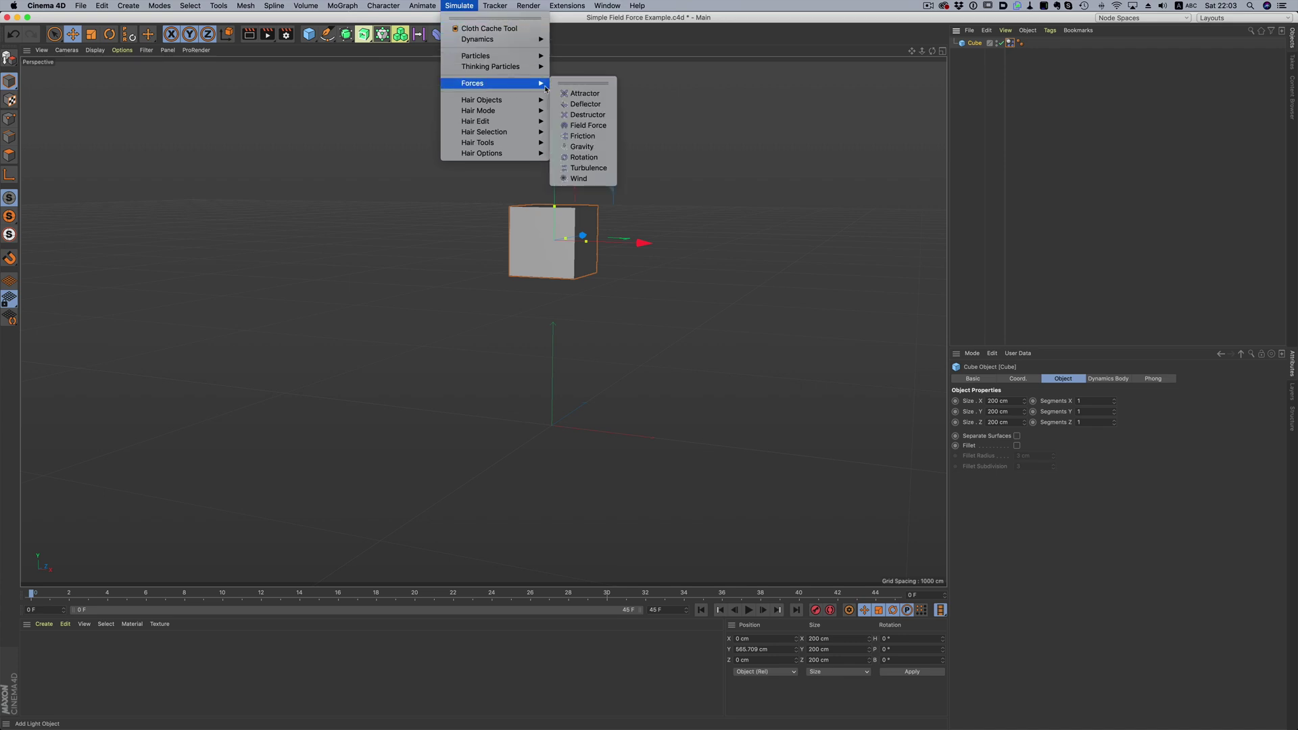
click(590, 126)
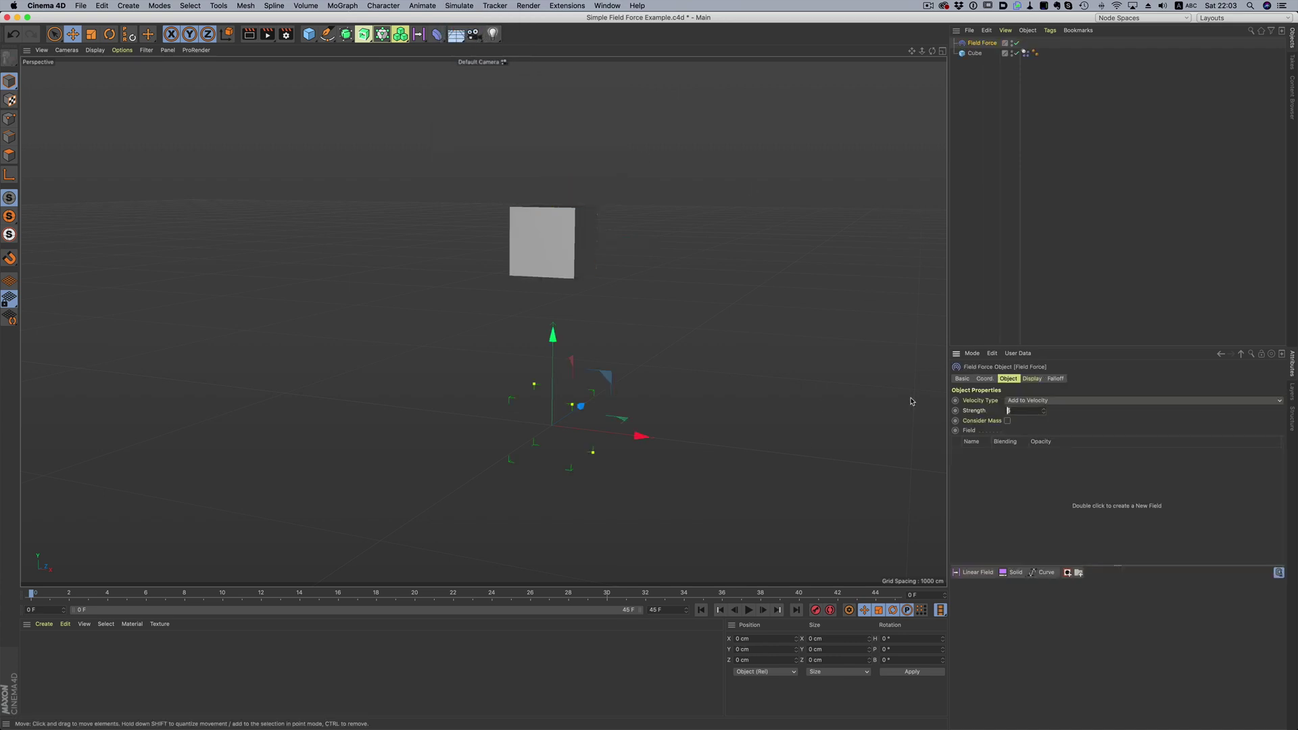
key(Return)
click(748, 610)
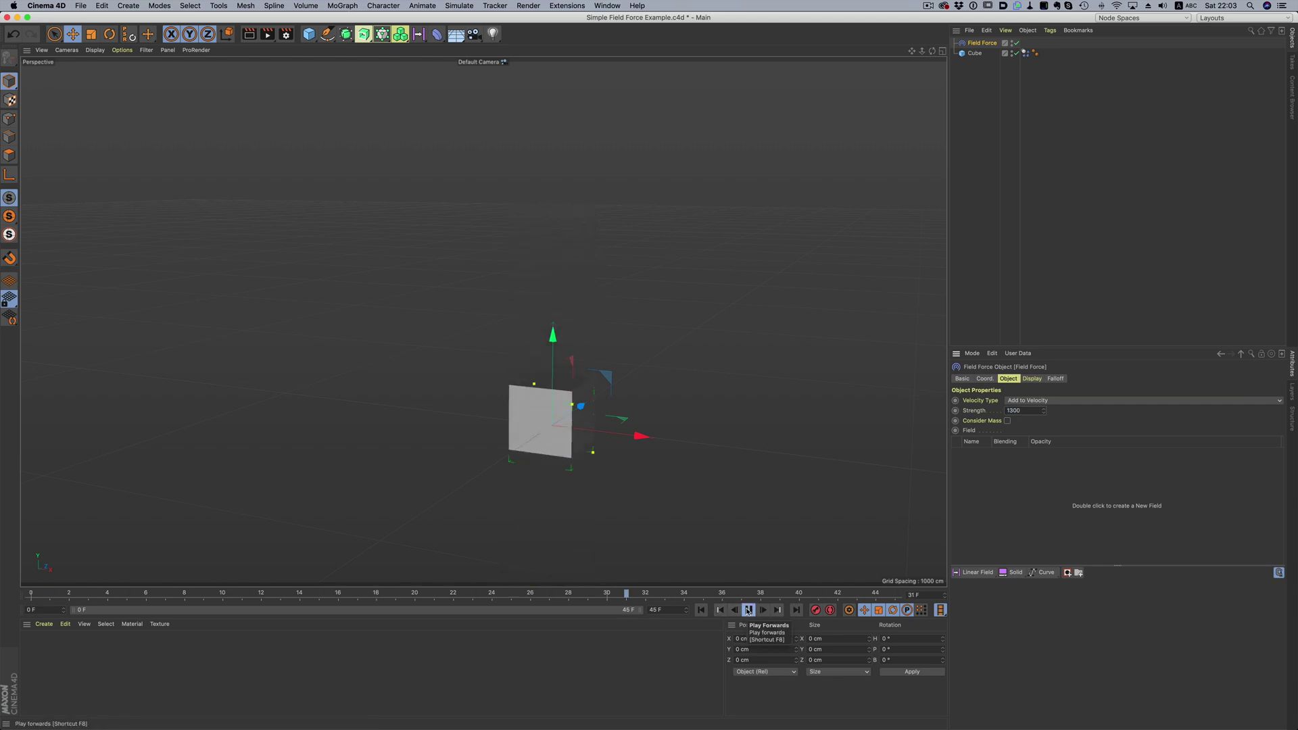
Add a Linear Field to the Field Force, showing vector length as Brightness at 5% line density.
click(980, 576)
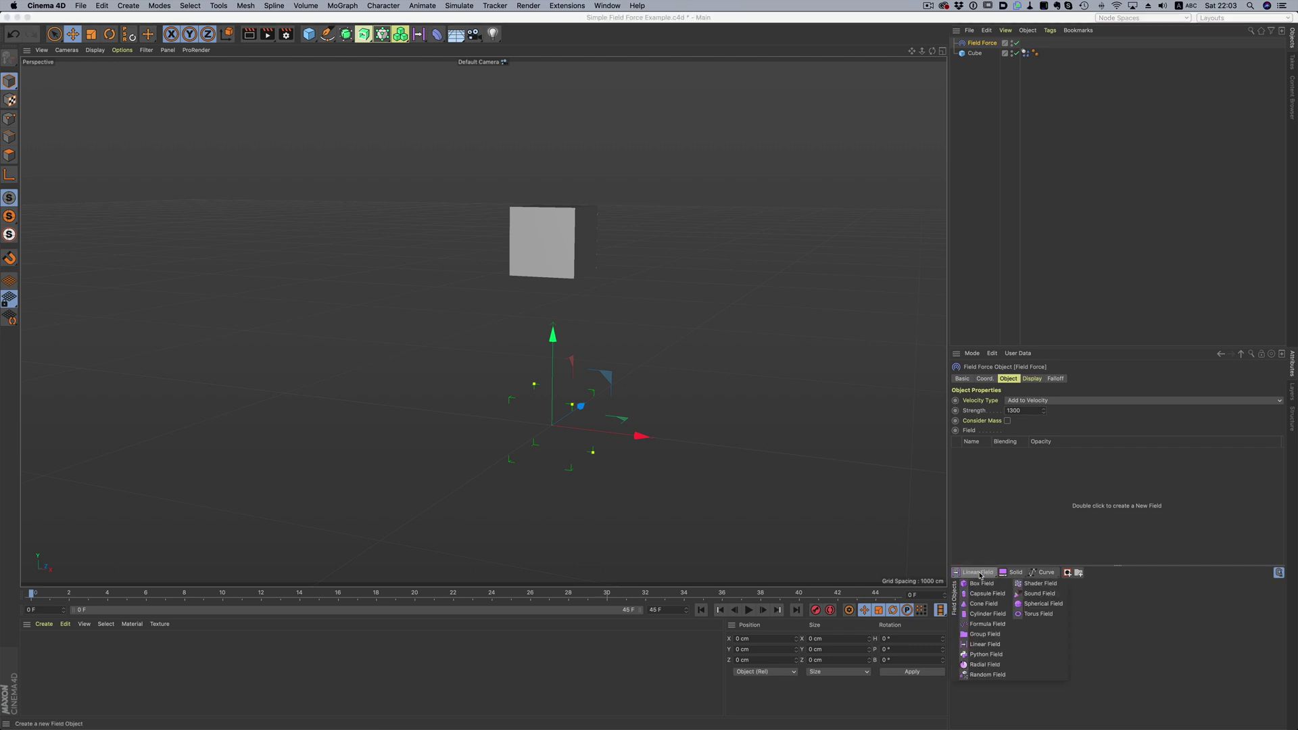
click(993, 645)
click(1032, 379)
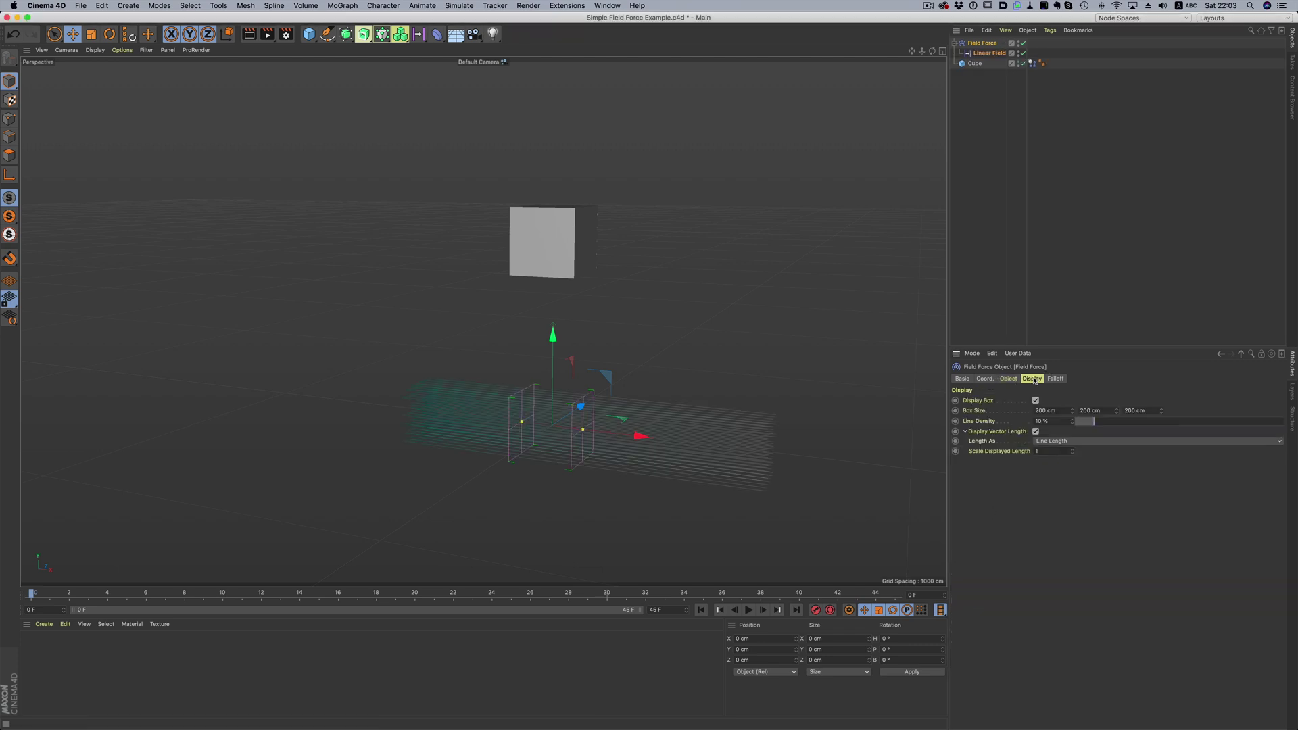
click(1057, 442)
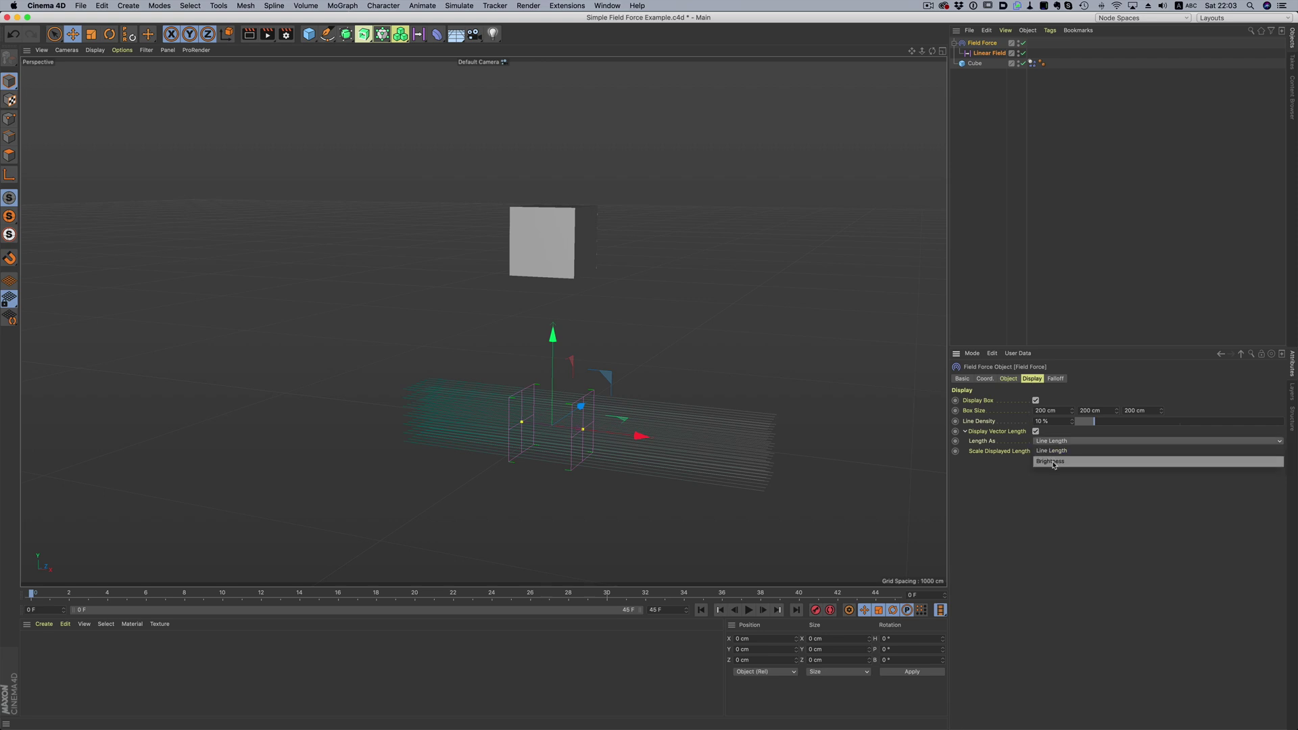
click(1052, 462)
scroll(593, 412, up, 3)
scroll(593, 411, up, 5)
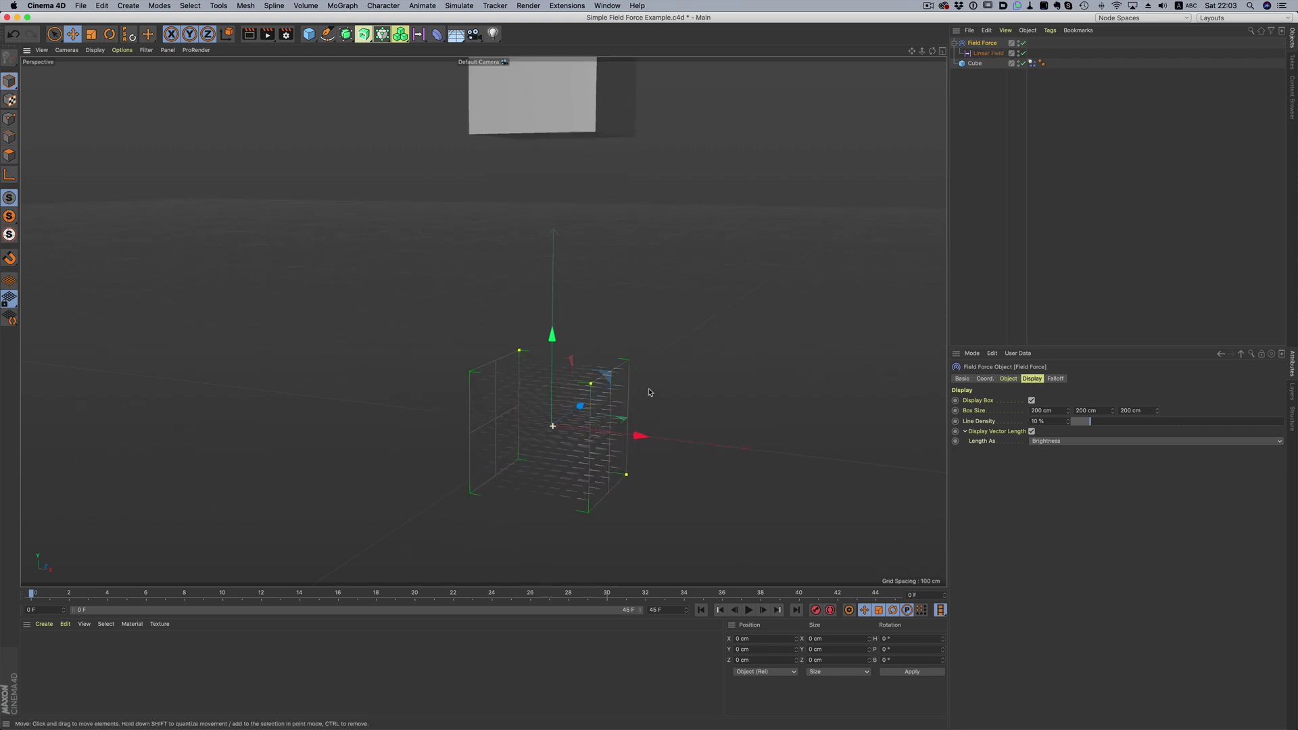
drag(1090, 424, 1081, 425)
scroll(560, 453, down, 4)
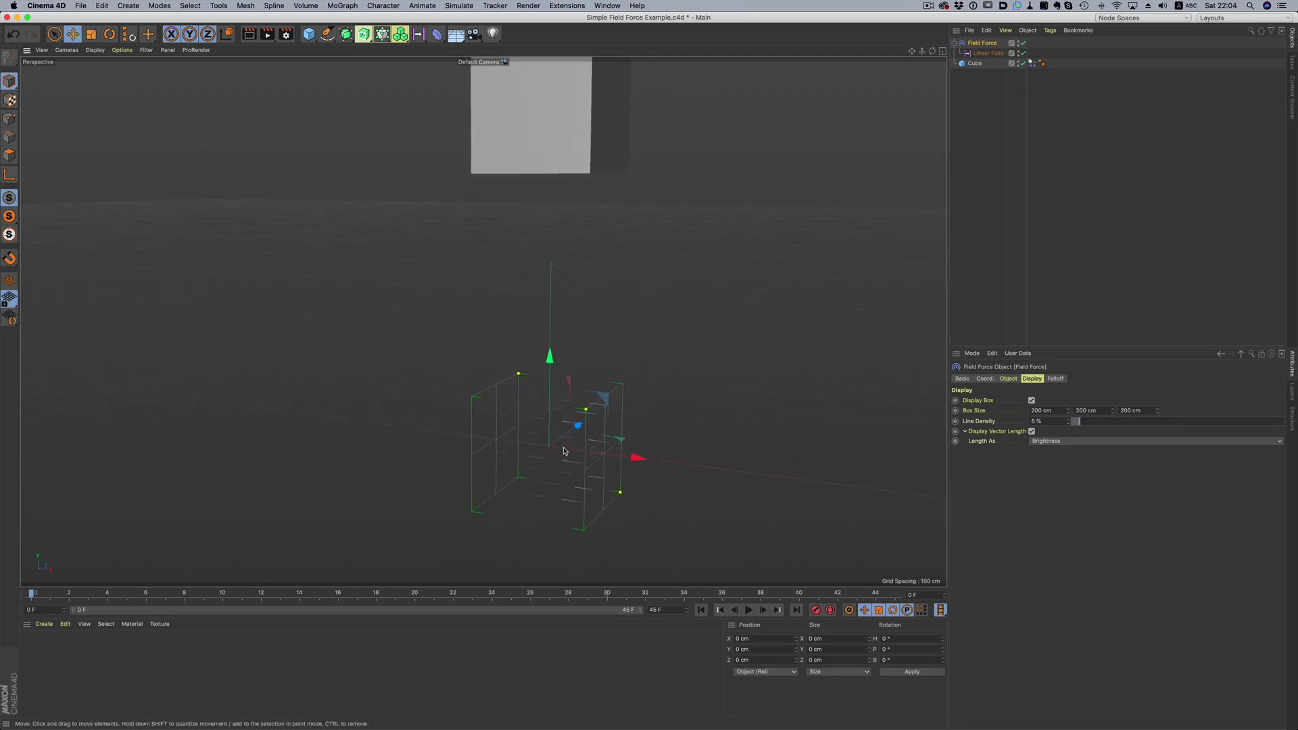
scroll(561, 453, down, 2)
scroll(546, 457, down, 2)
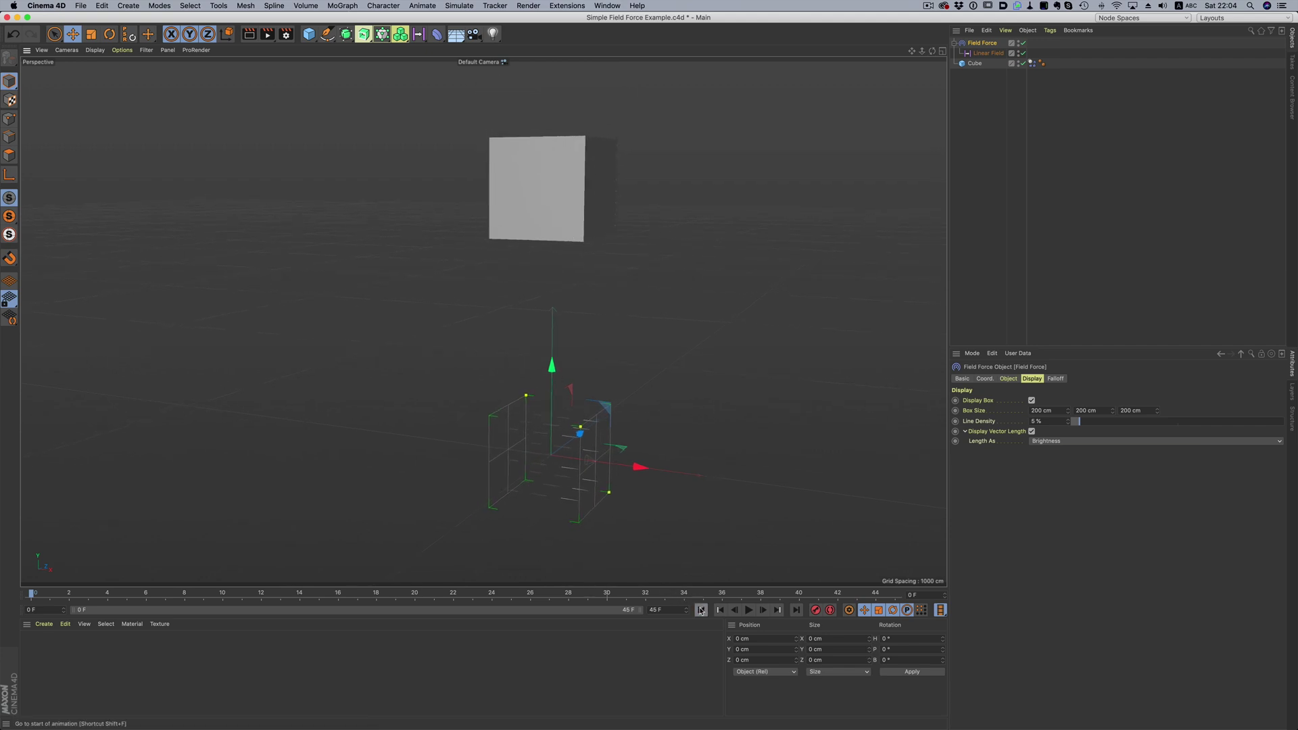
Play the simulation, stop and rewind to the first frame, then return to the Field Force properties.
click(748, 610)
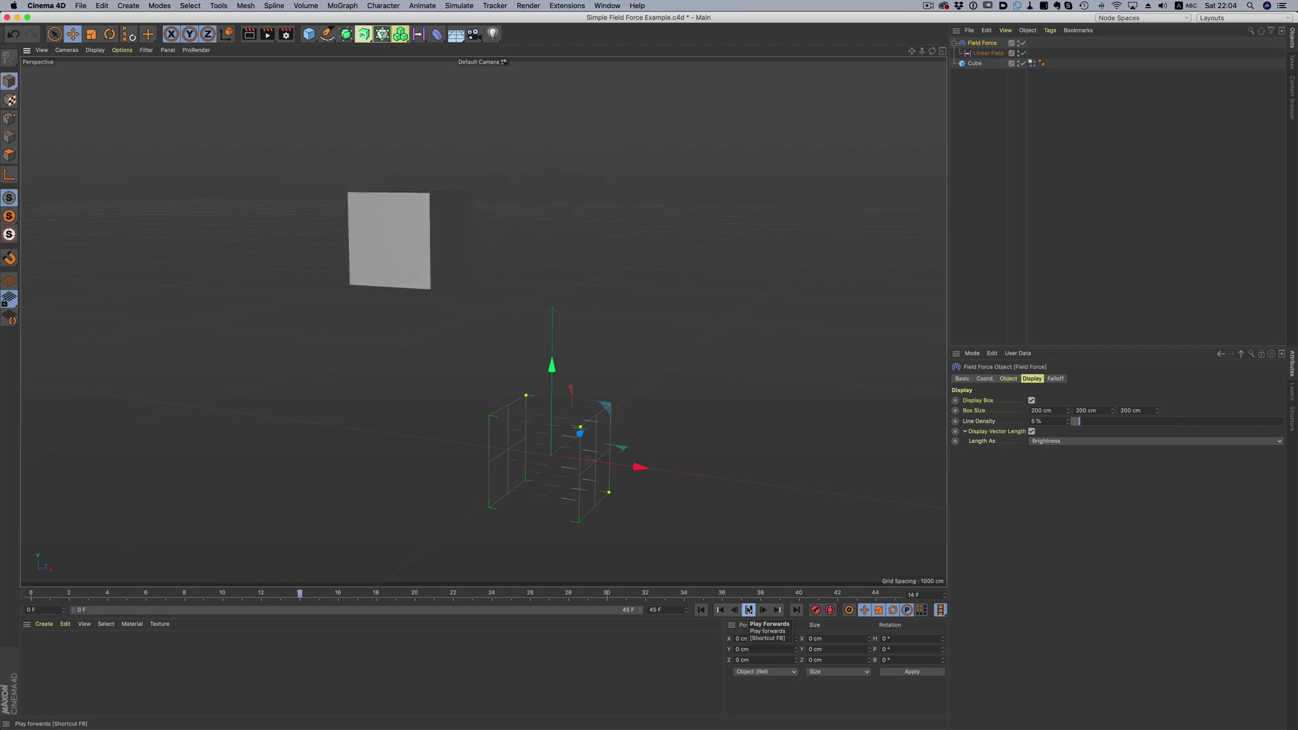
click(744, 610)
click(708, 611)
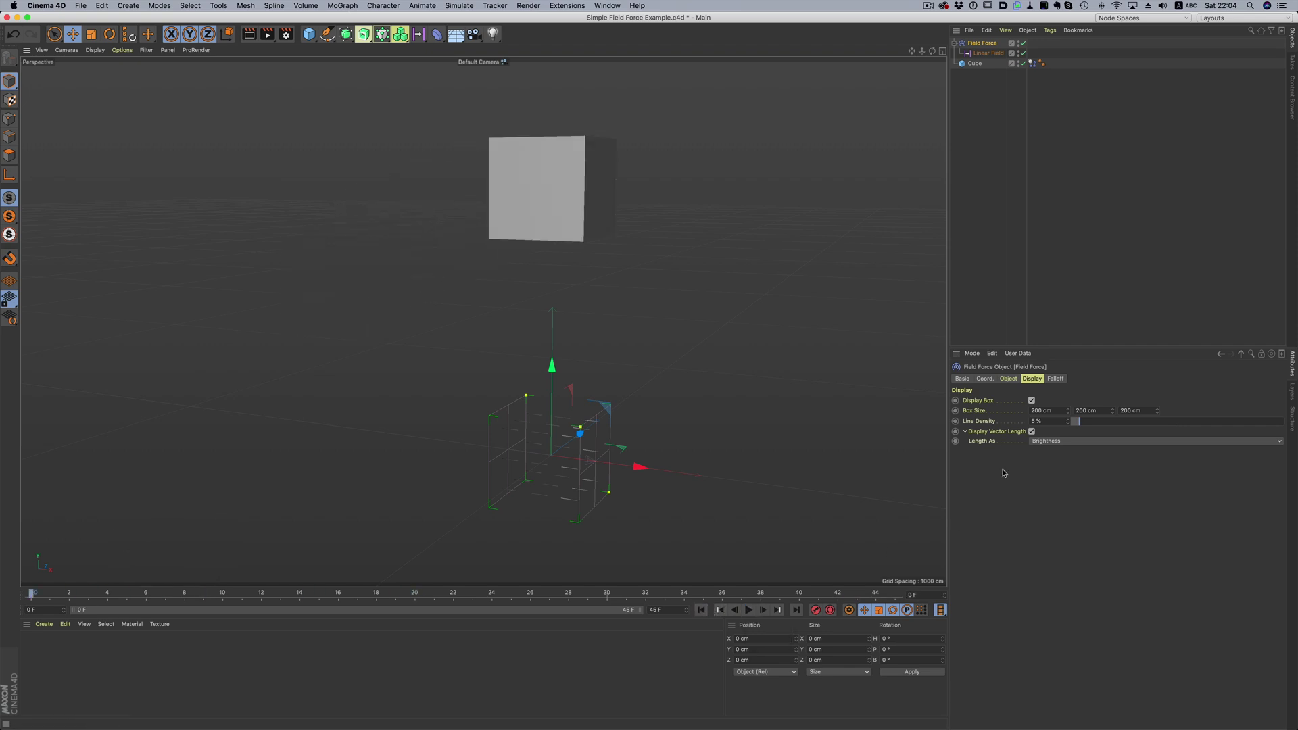
click(1010, 379)
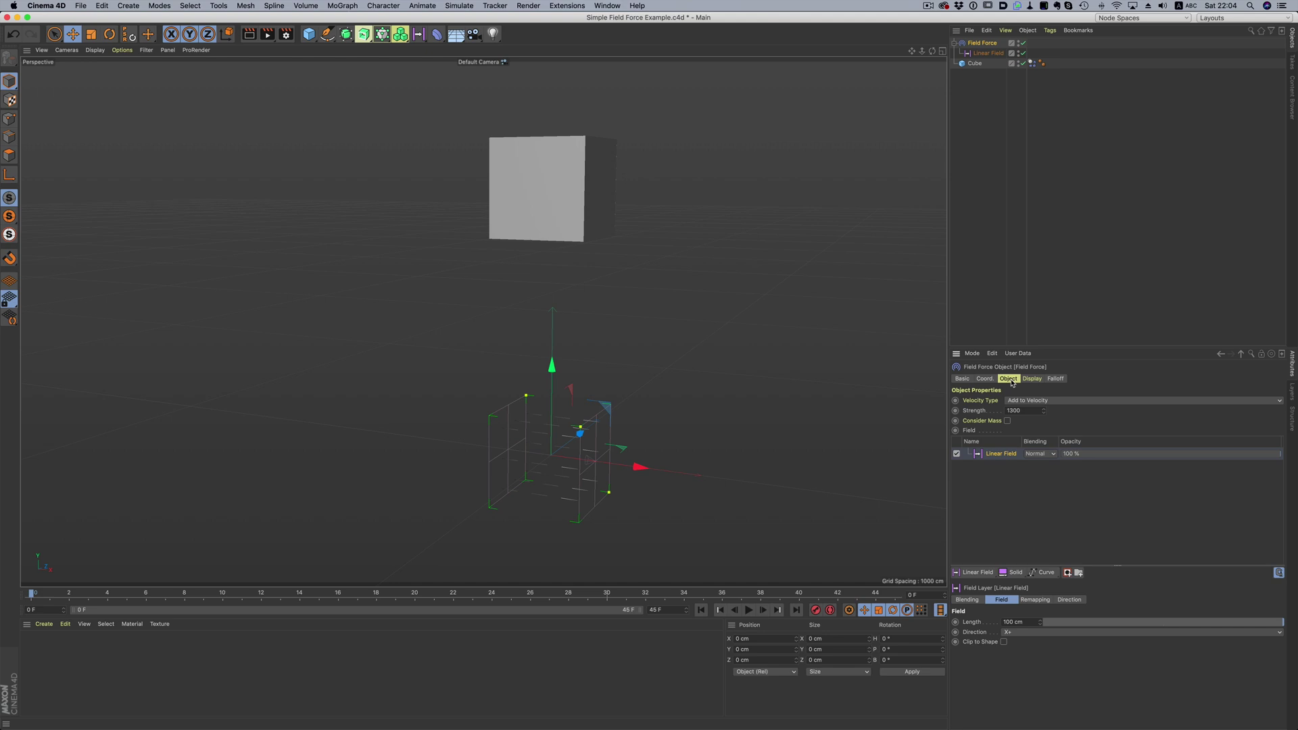
Add a mask under the Linear Field containing a Box Field, then play the simulation.
click(1069, 574)
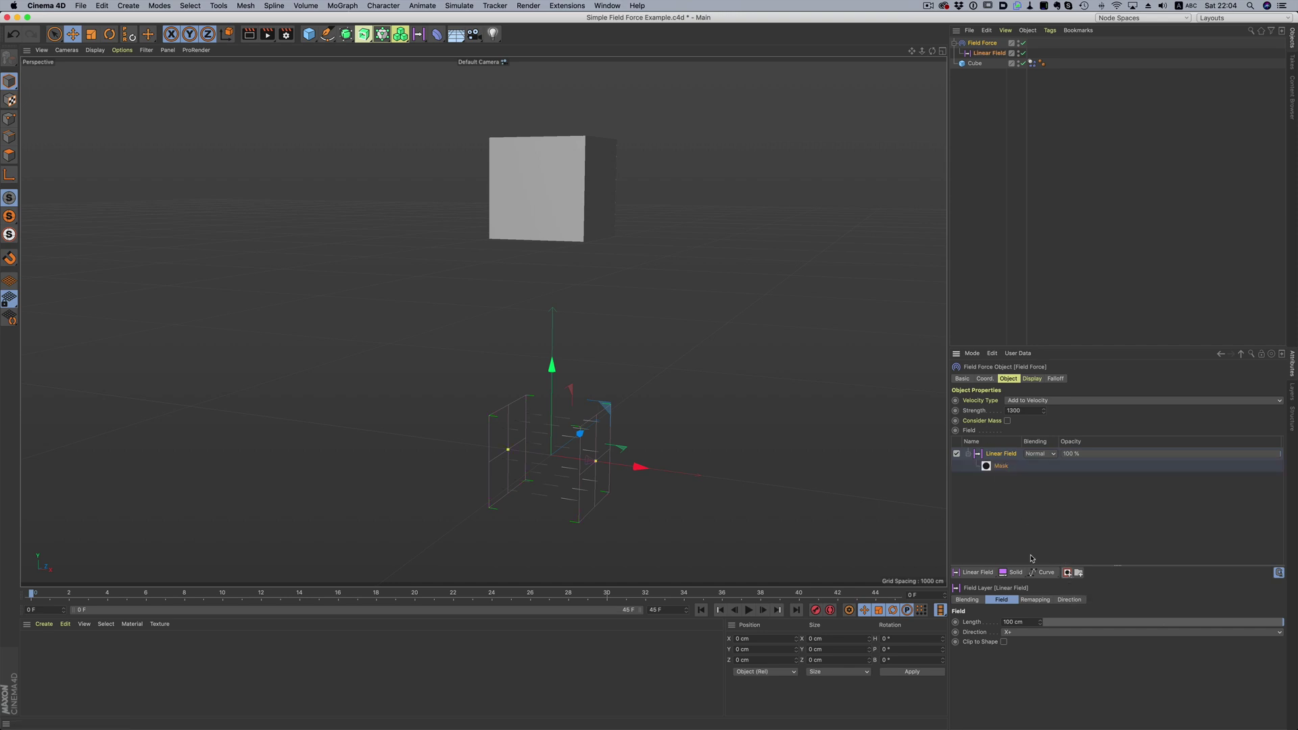
click(986, 578)
click(981, 586)
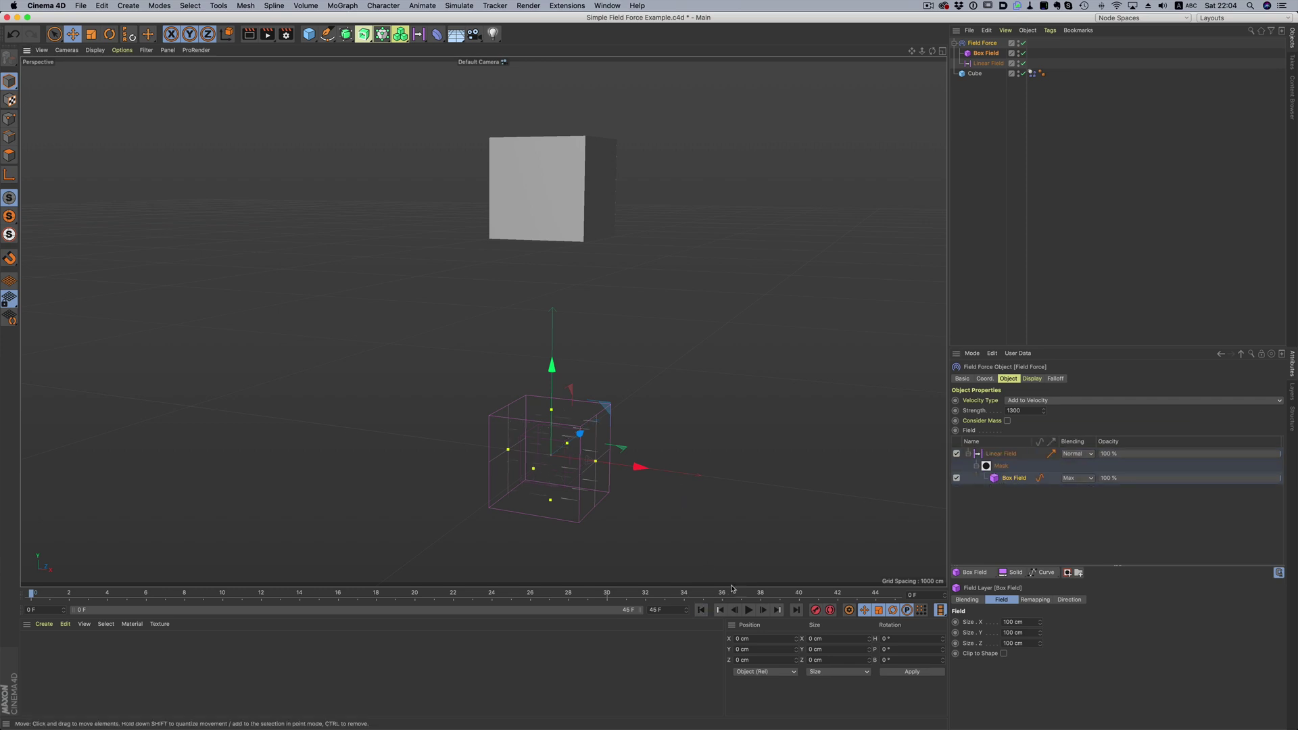
click(748, 609)
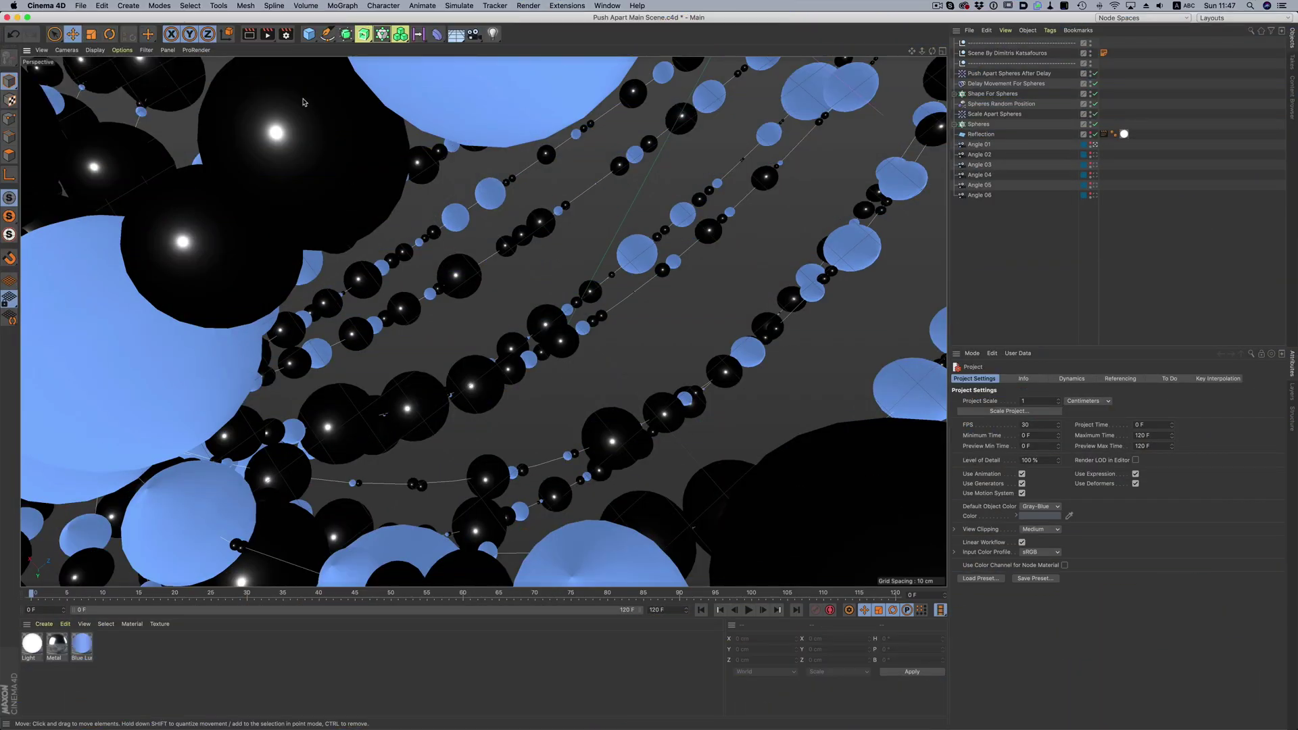
Add the Denoiser effect in Render Settings and render the scene to the Picture Viewer.
click(287, 35)
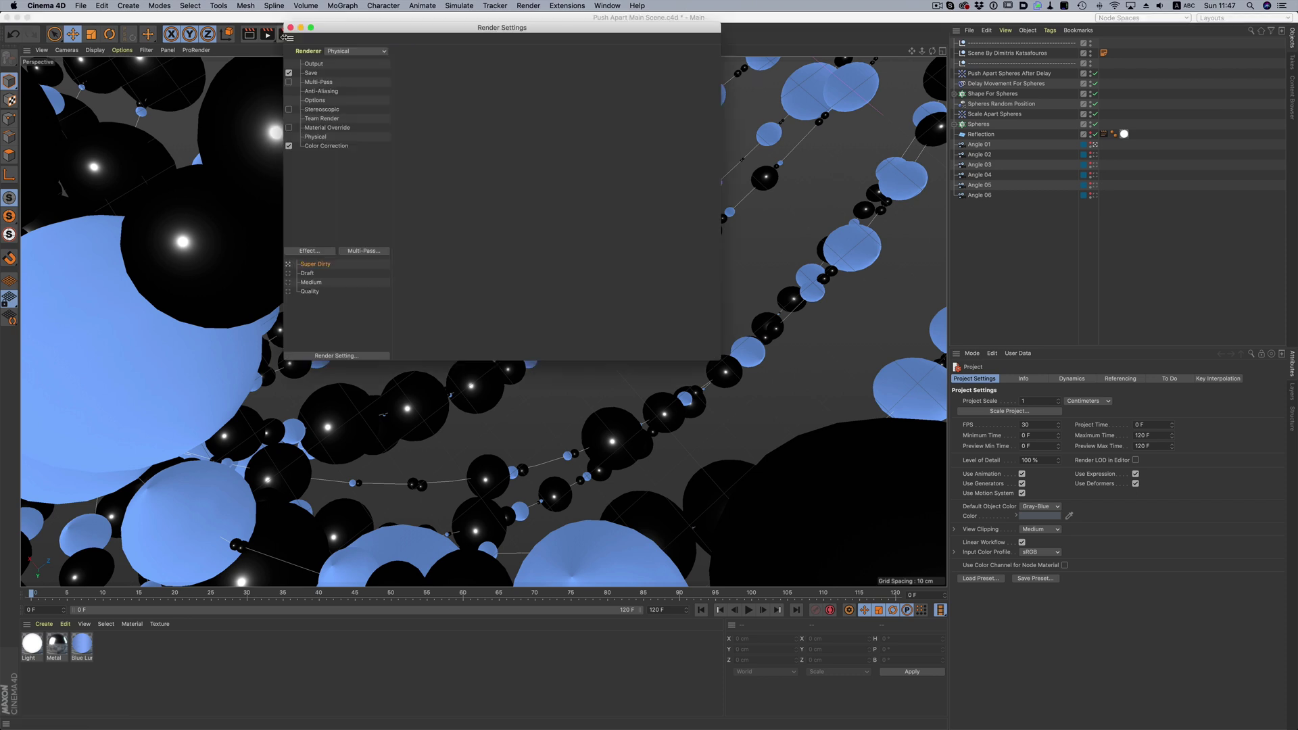
right_click(324, 170)
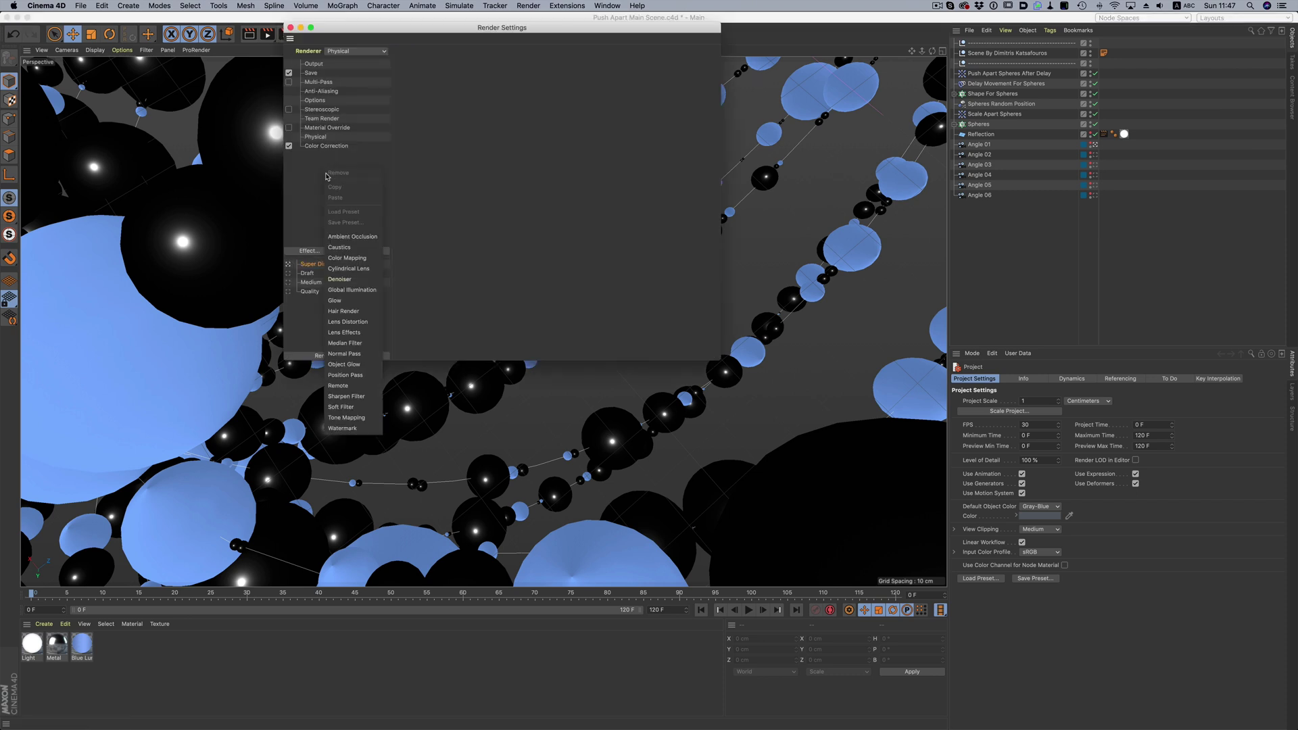
click(351, 280)
click(268, 34)
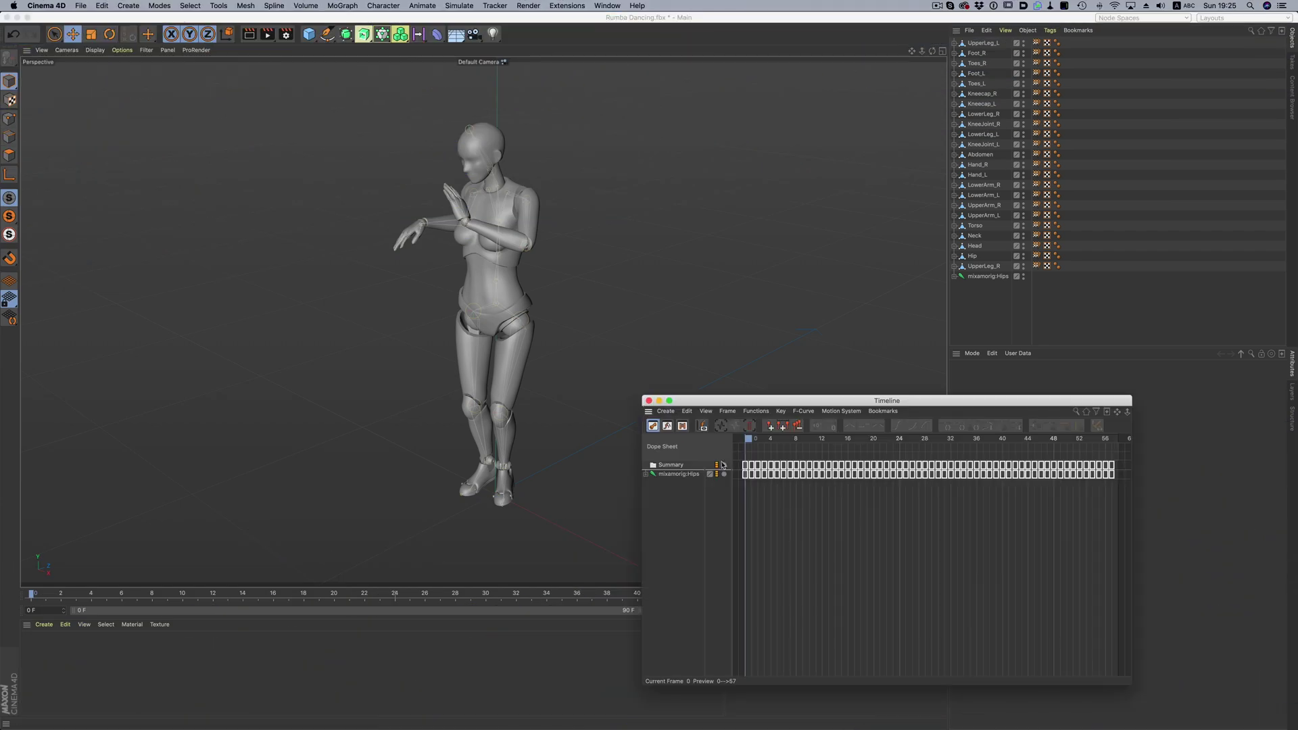
Reset the figure to bind pose, then build a Character rig with Pelvis, Legs, Arms and Hands, and fit it.
click(644, 398)
click(1203, 402)
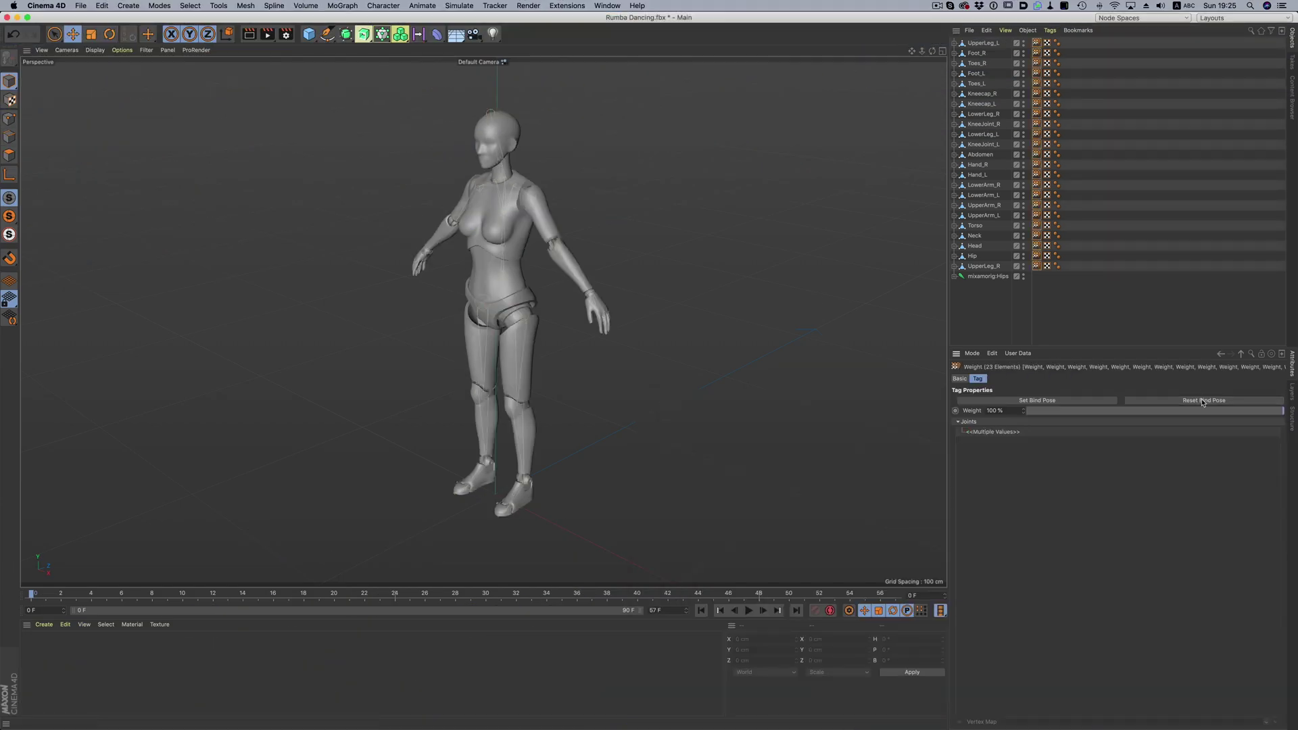
click(383, 5)
click(399, 65)
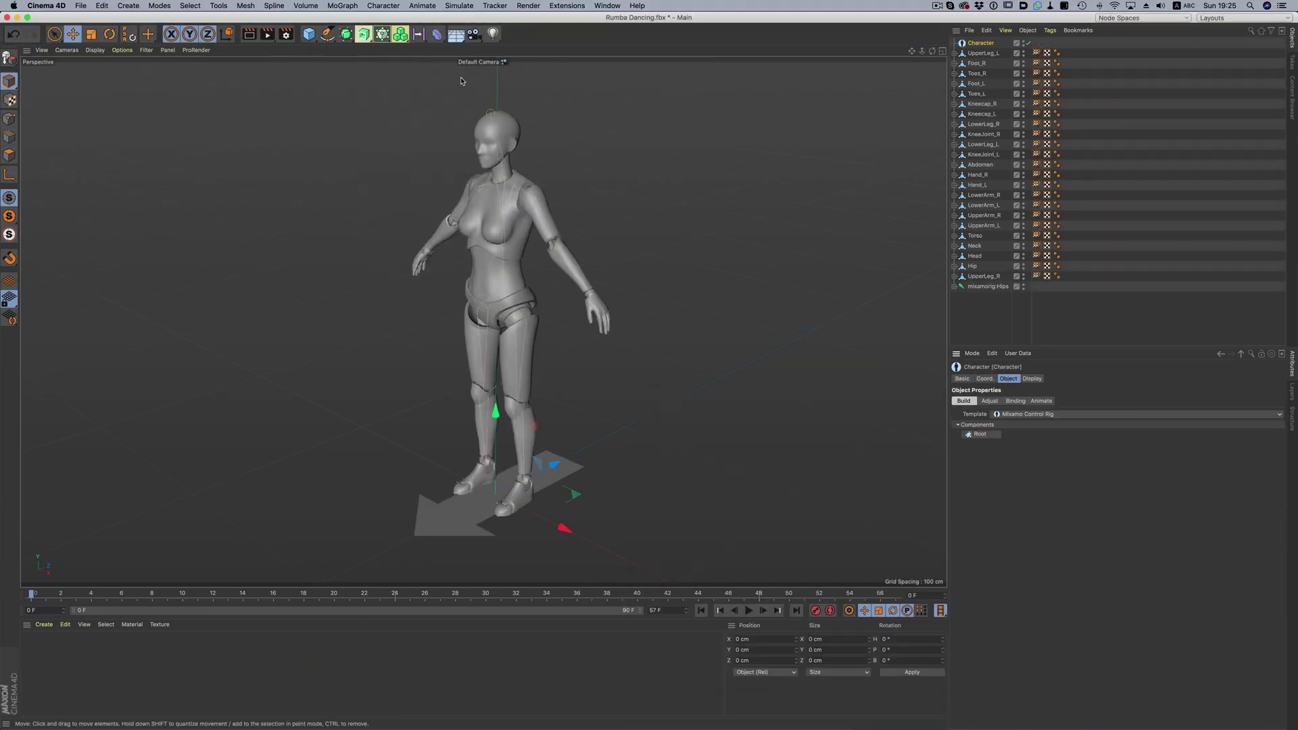
click(986, 435)
click(989, 435)
click(992, 434)
click(992, 434)
click(989, 401)
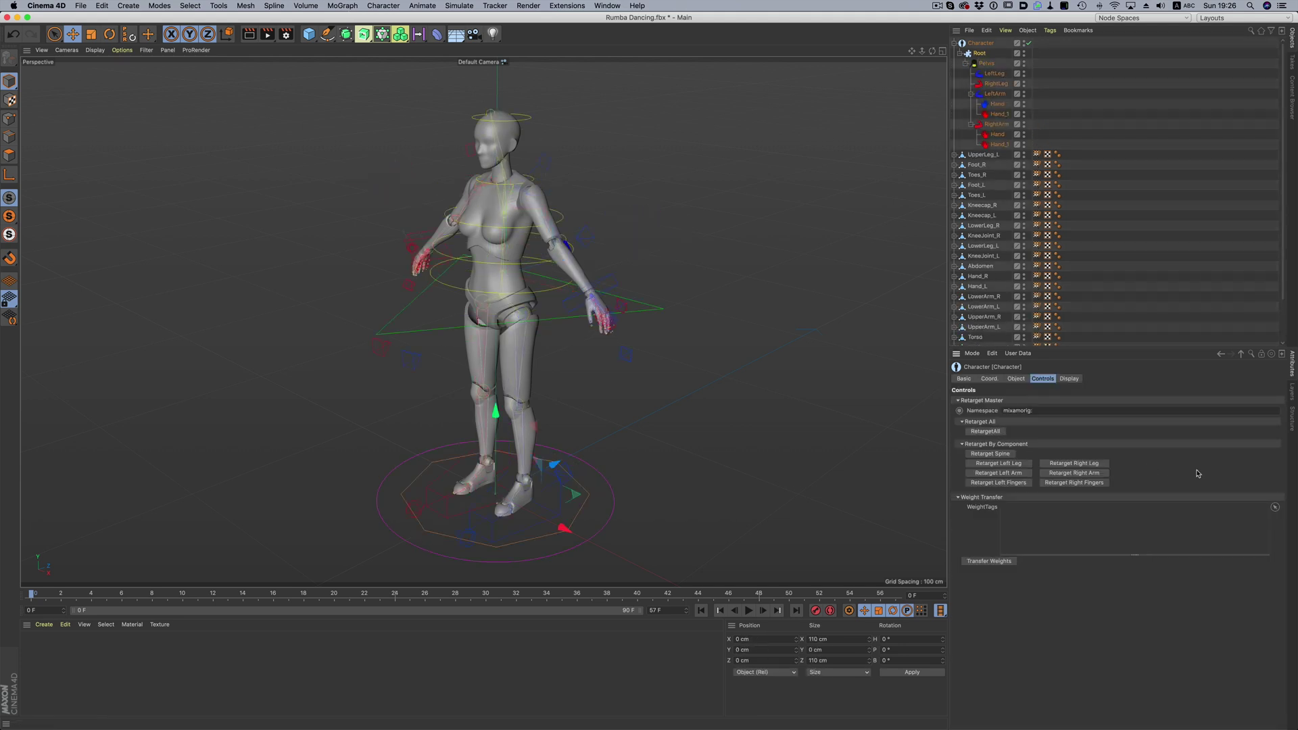
Pick the body parts receiving weights and transfer weights so the mesh follows the rig.
click(1276, 507)
click(974, 203)
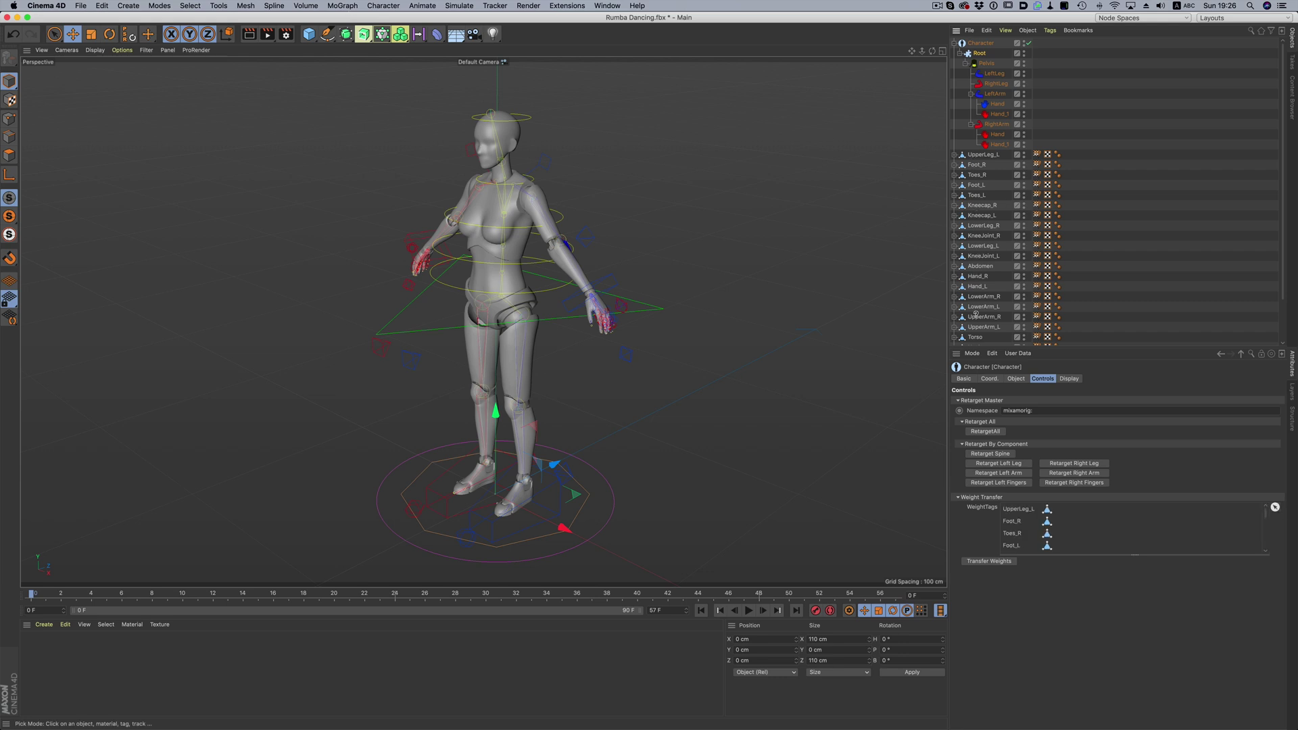
scroll(976, 319, down, 3)
click(988, 562)
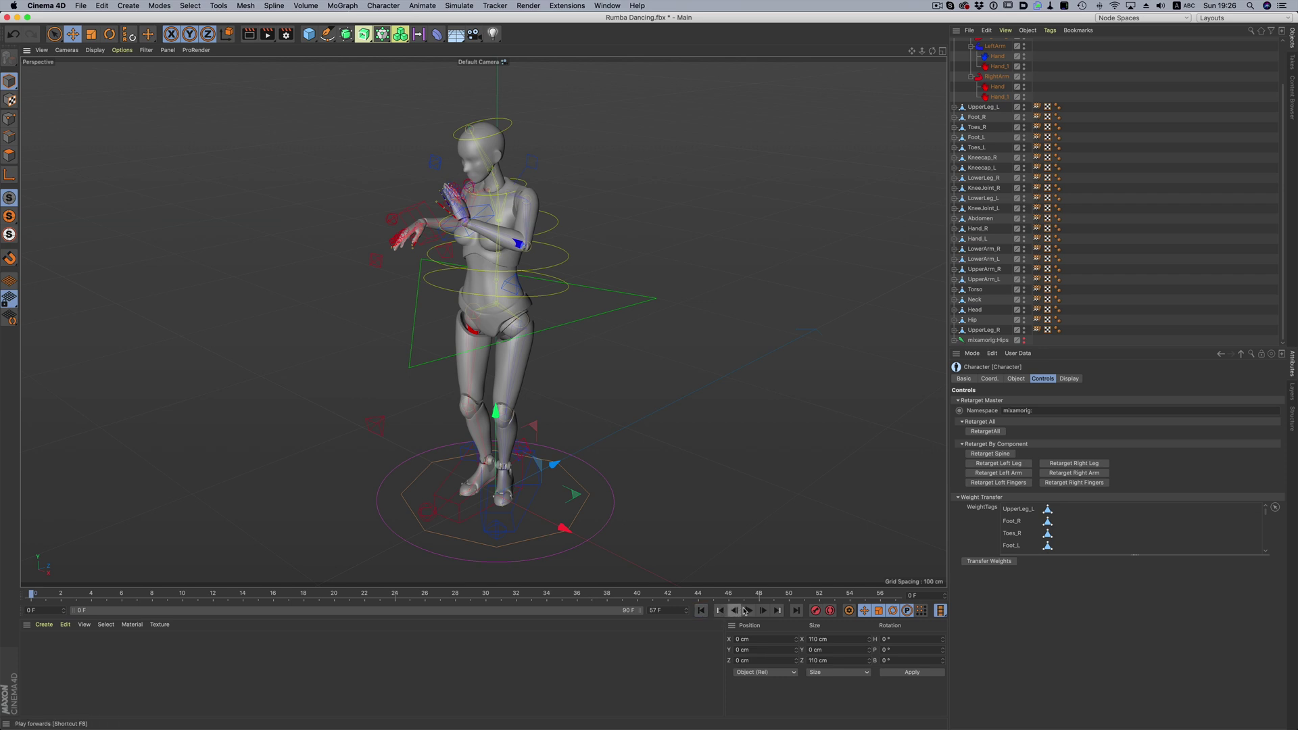
Play the dance animation and pause it at frame 47.
click(748, 611)
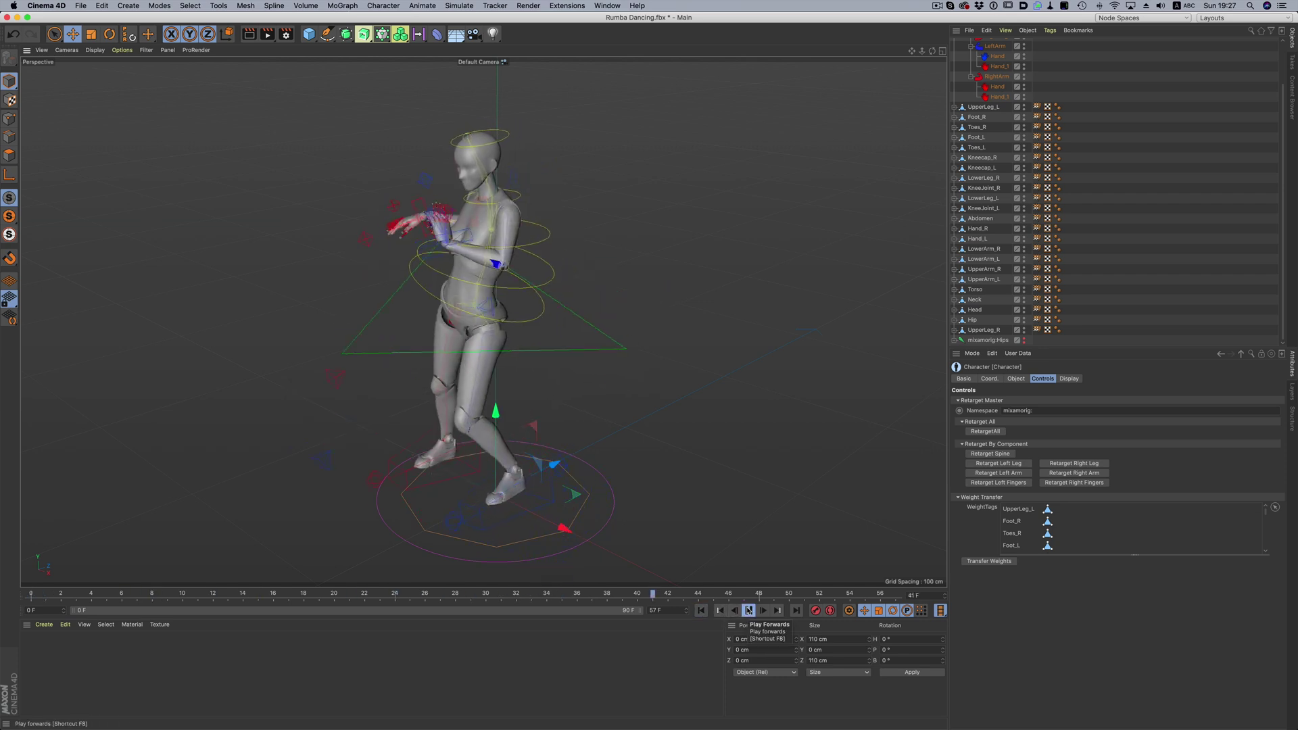
click(749, 610)
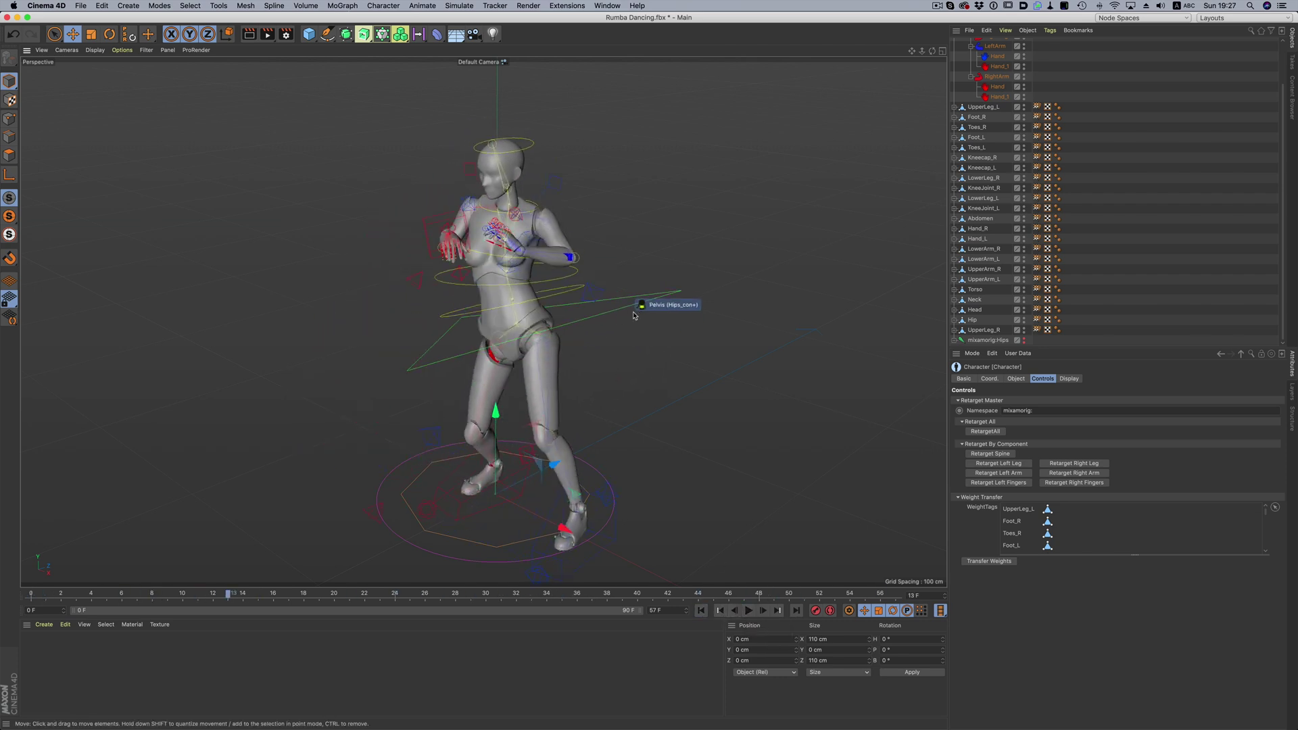
click(748, 611)
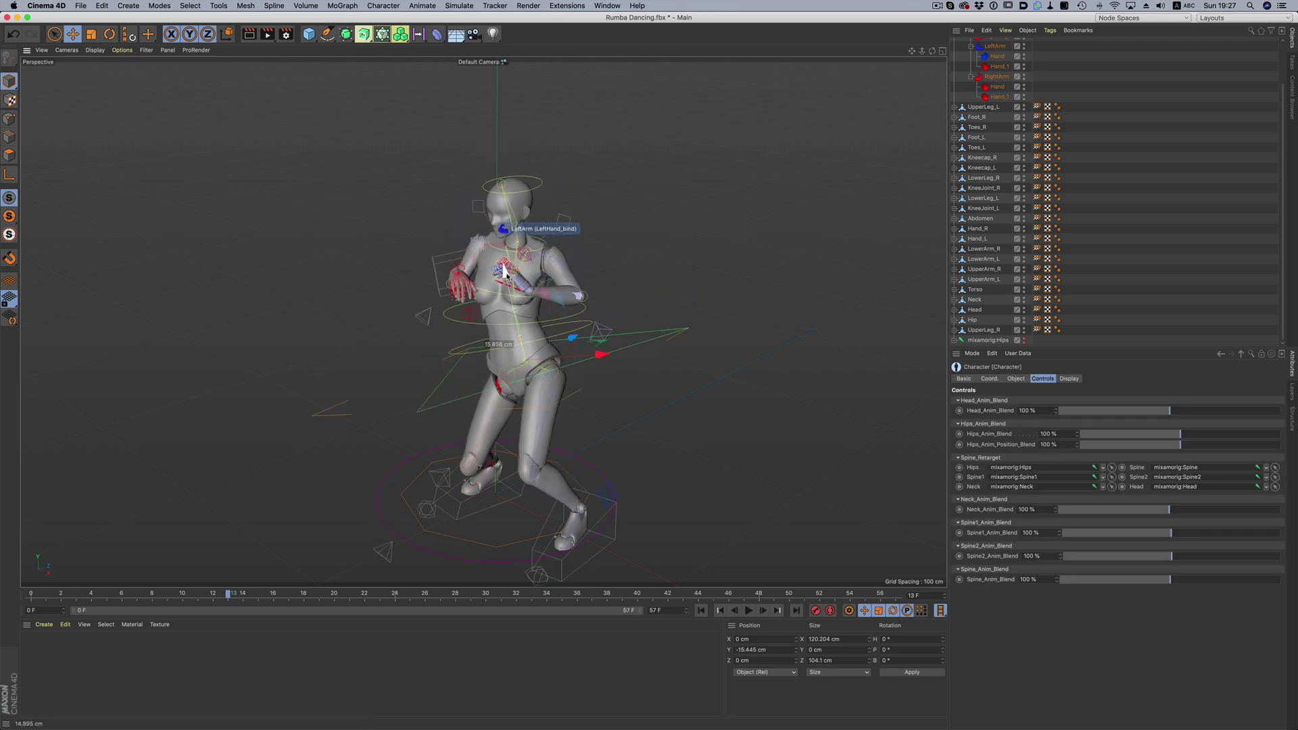
click(749, 611)
Rotate the head controller to about 29.6° and play the dance again.
click(477, 184)
key(r)
drag(450, 238, 491, 247)
click(749, 610)
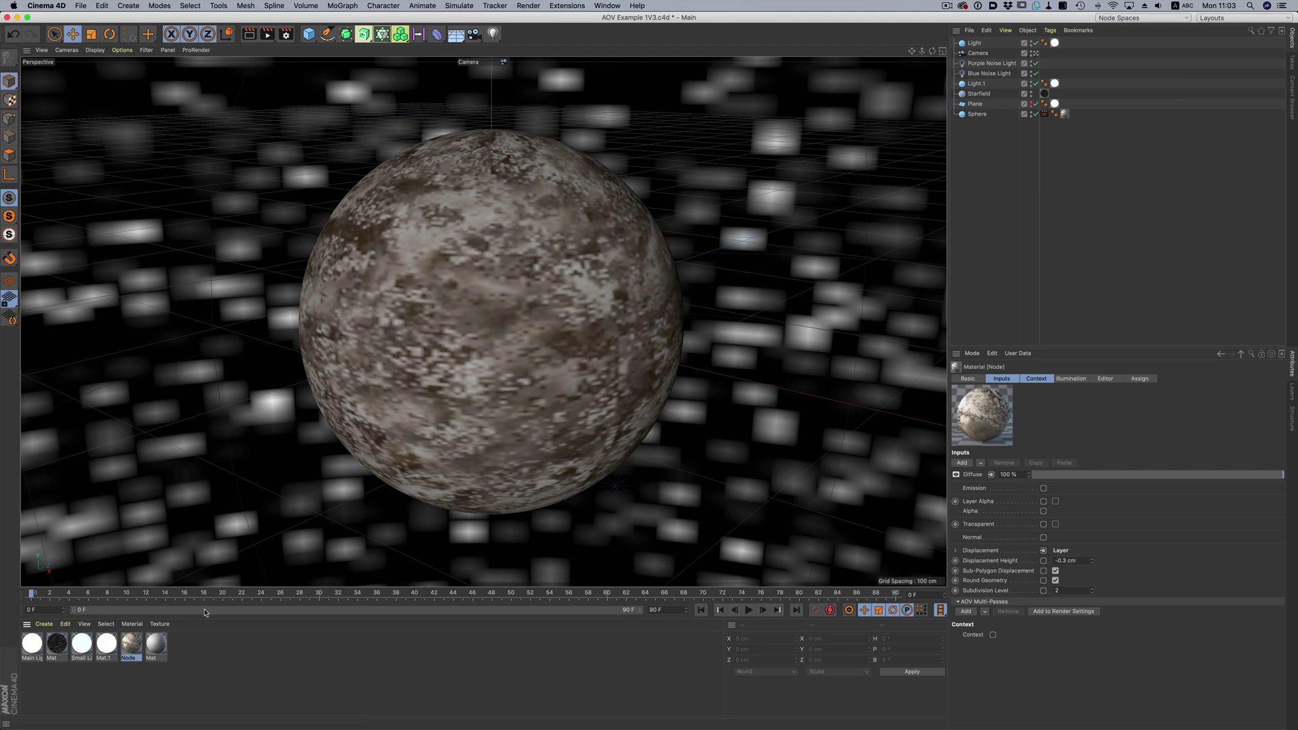
In the Node material's graph, add three AOV passes to the Material node, setting AOV.2 ID 2 and AOV.1 ID 3.
double_click(131, 645)
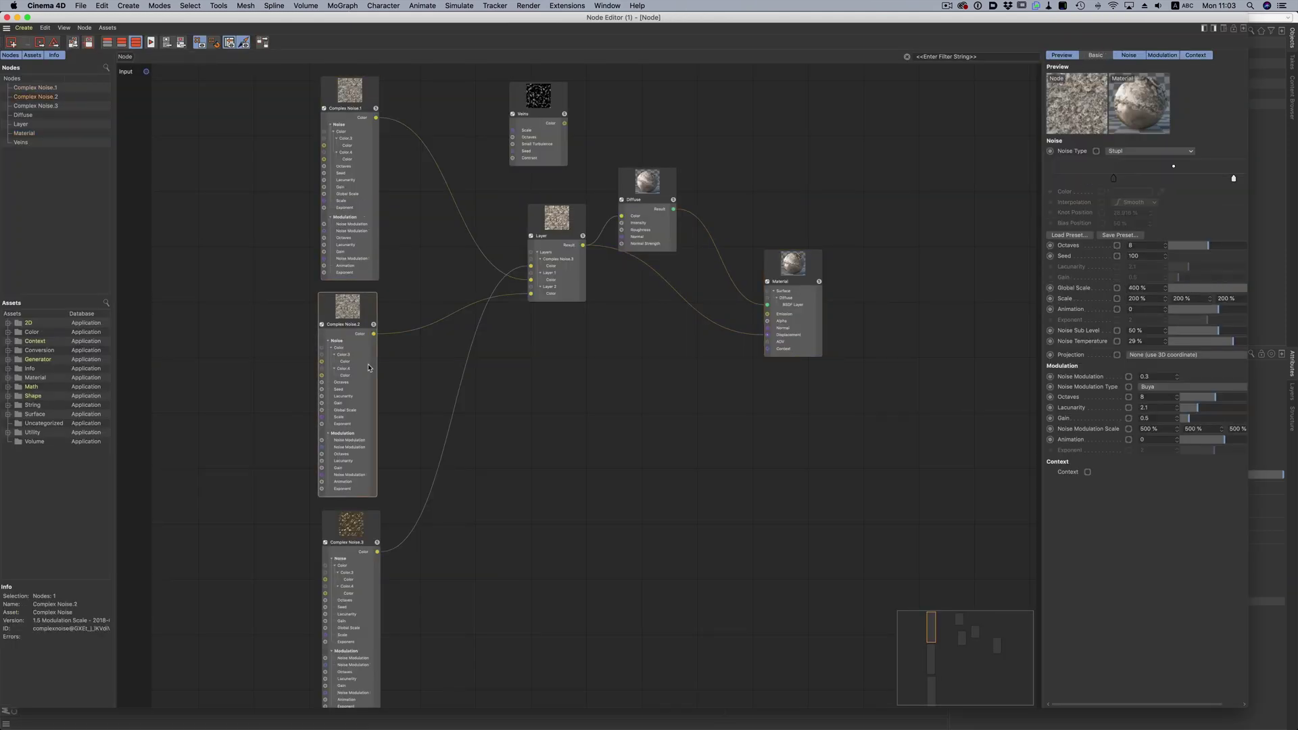
click(374, 530)
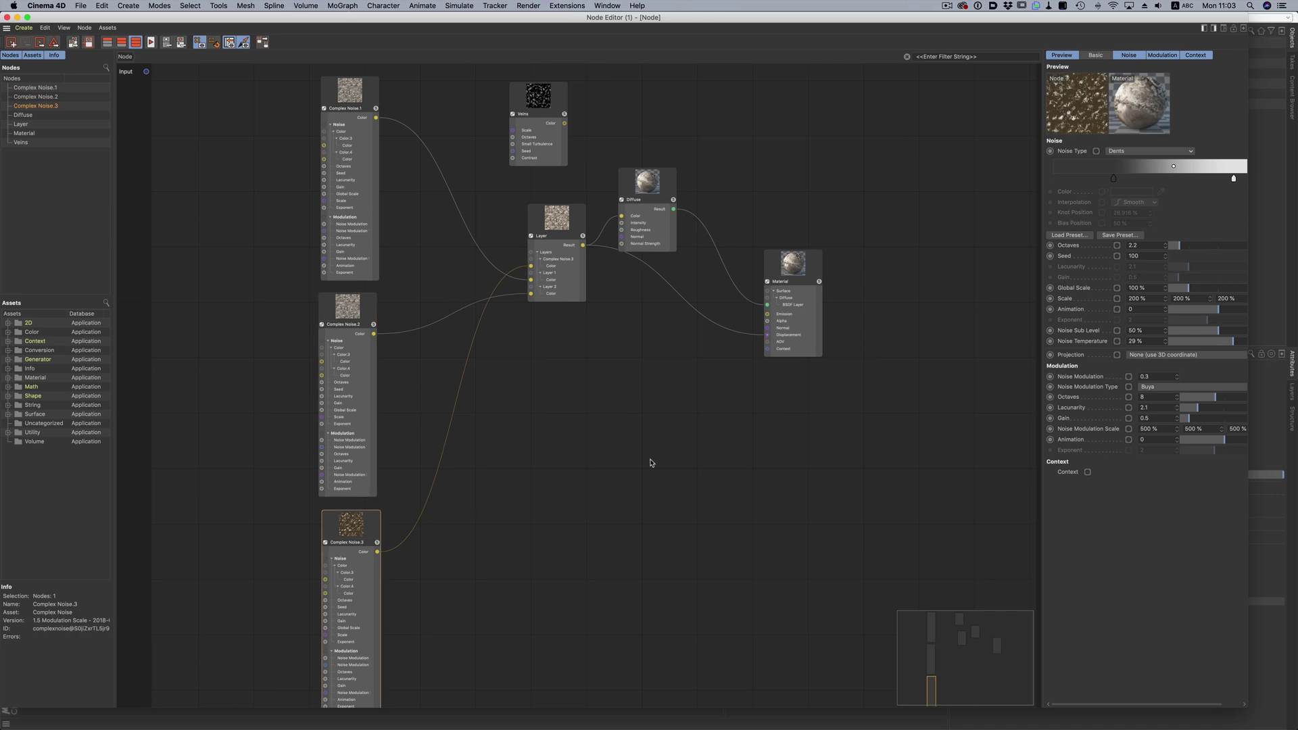
click(809, 322)
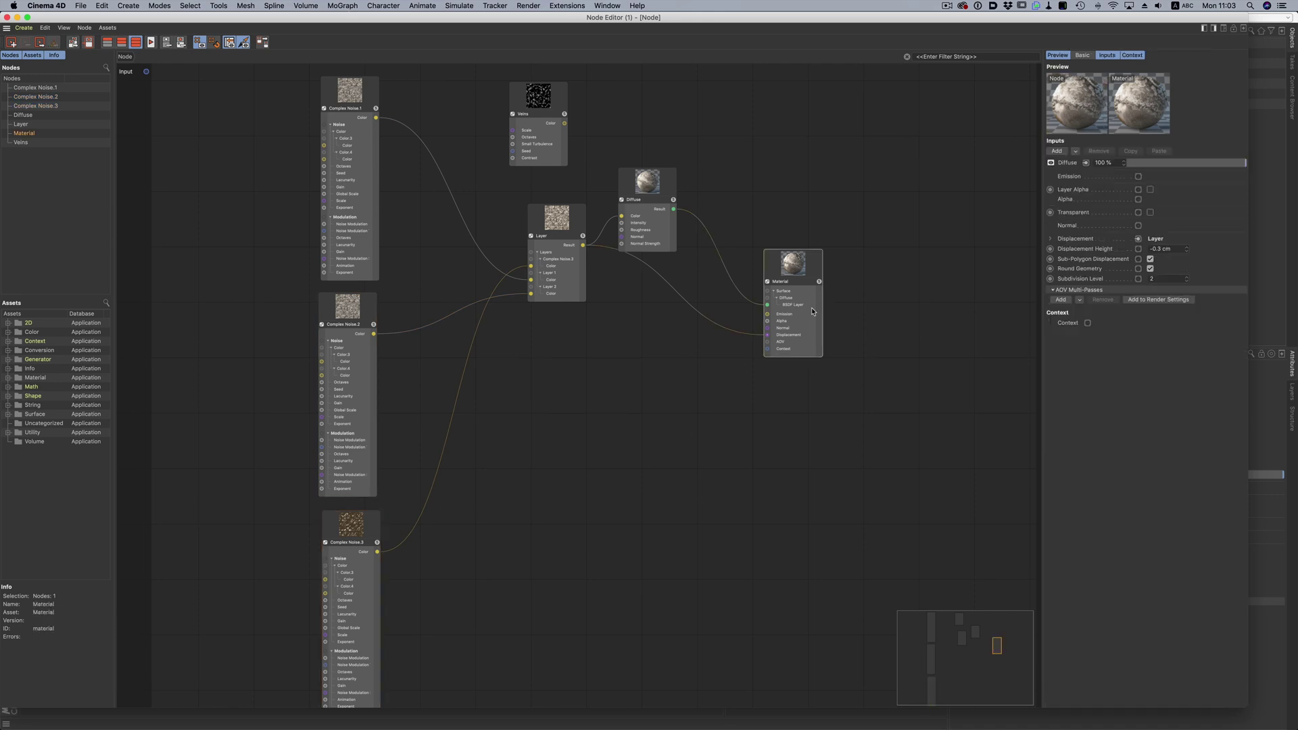
click(1061, 299)
click(1061, 299)
click(1063, 300)
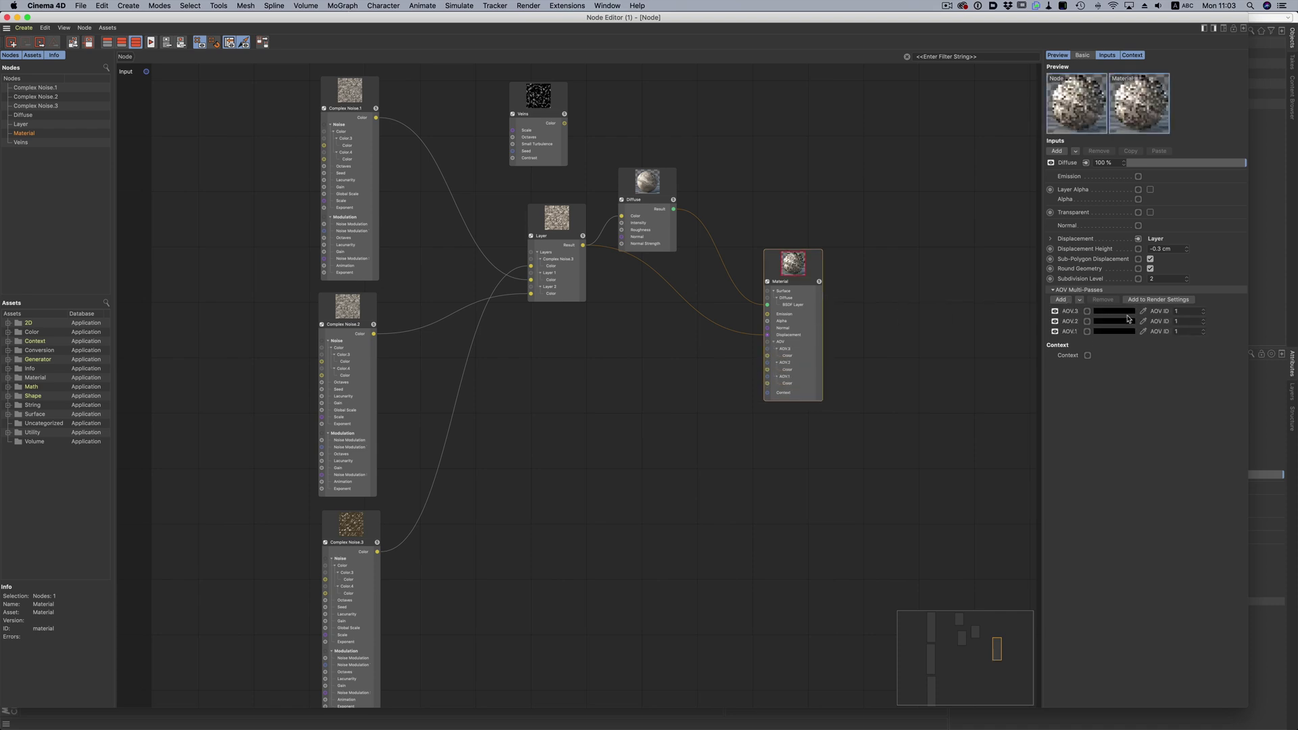
click(1205, 319)
click(1204, 330)
click(1204, 330)
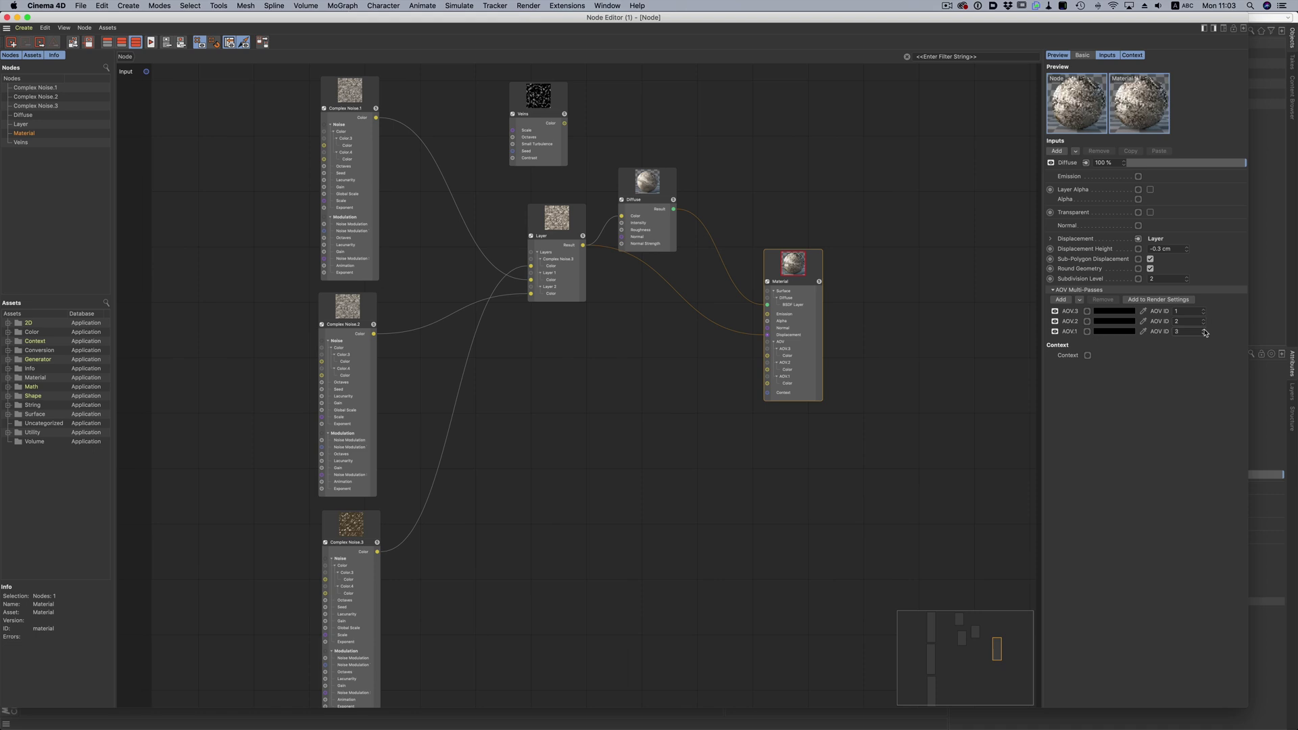
Rename the AOV.3 pass to 'Base' and the AOV.1 pass to 'Details'.
double_click(1071, 312)
text(Base)
key(Return)
double_click(1072, 331)
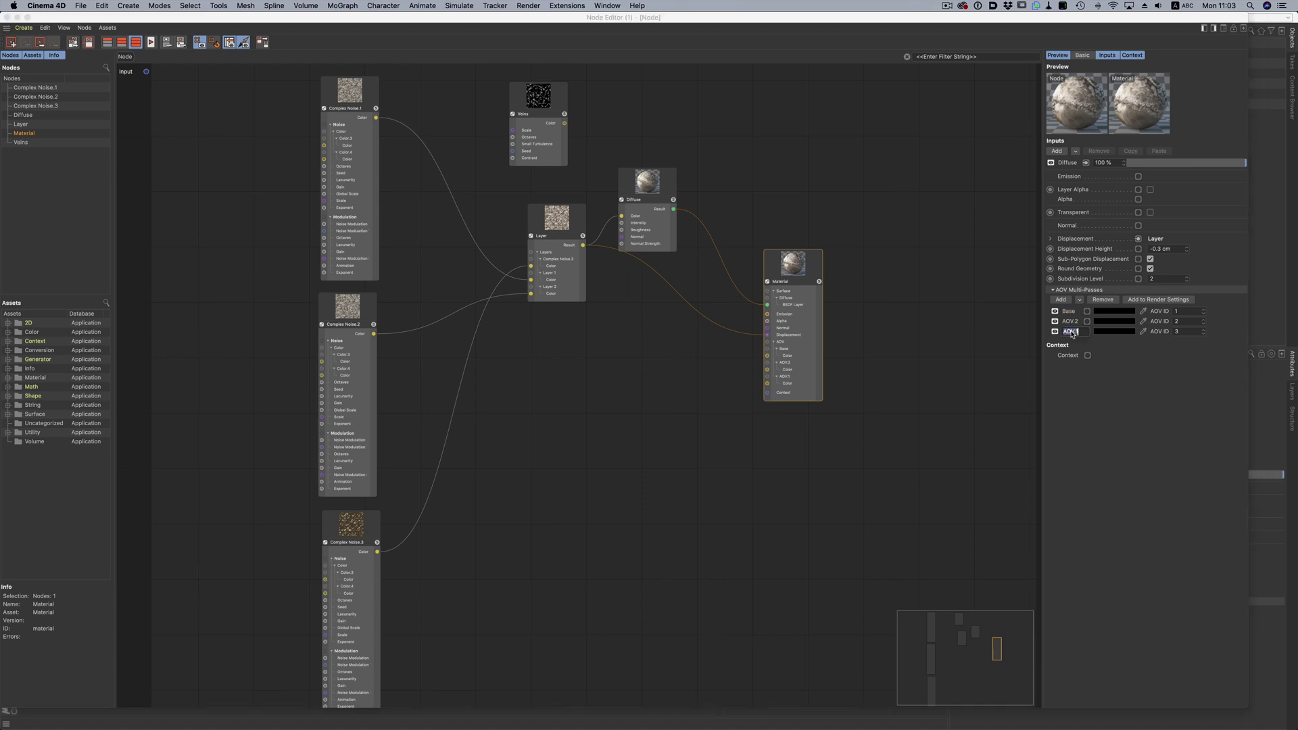
text(Details)
key(Return)
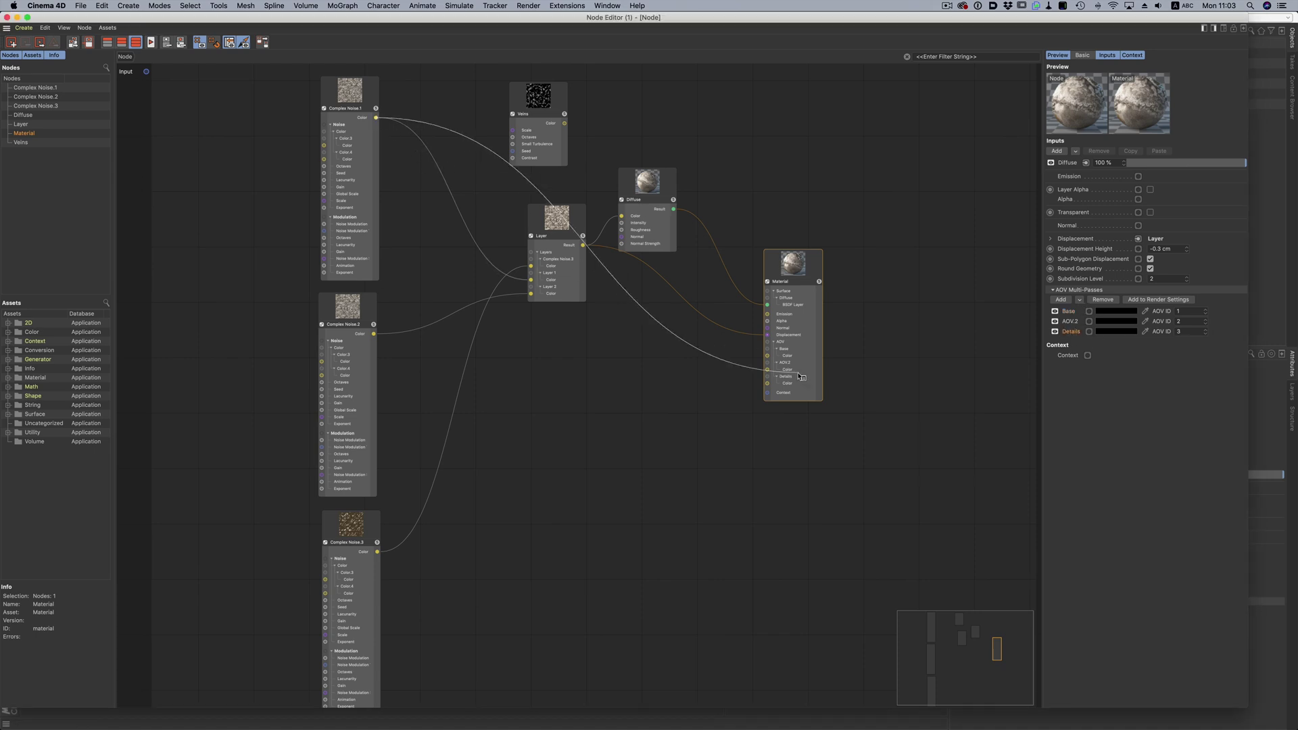
Wire Complex Noise.1, .2 and .3 colours into the Base, AOV.2 and Details passes, then close the graph.
drag(800, 380, 770, 356)
drag(601, 418, 768, 369)
drag(378, 552, 768, 383)
key(super+w)
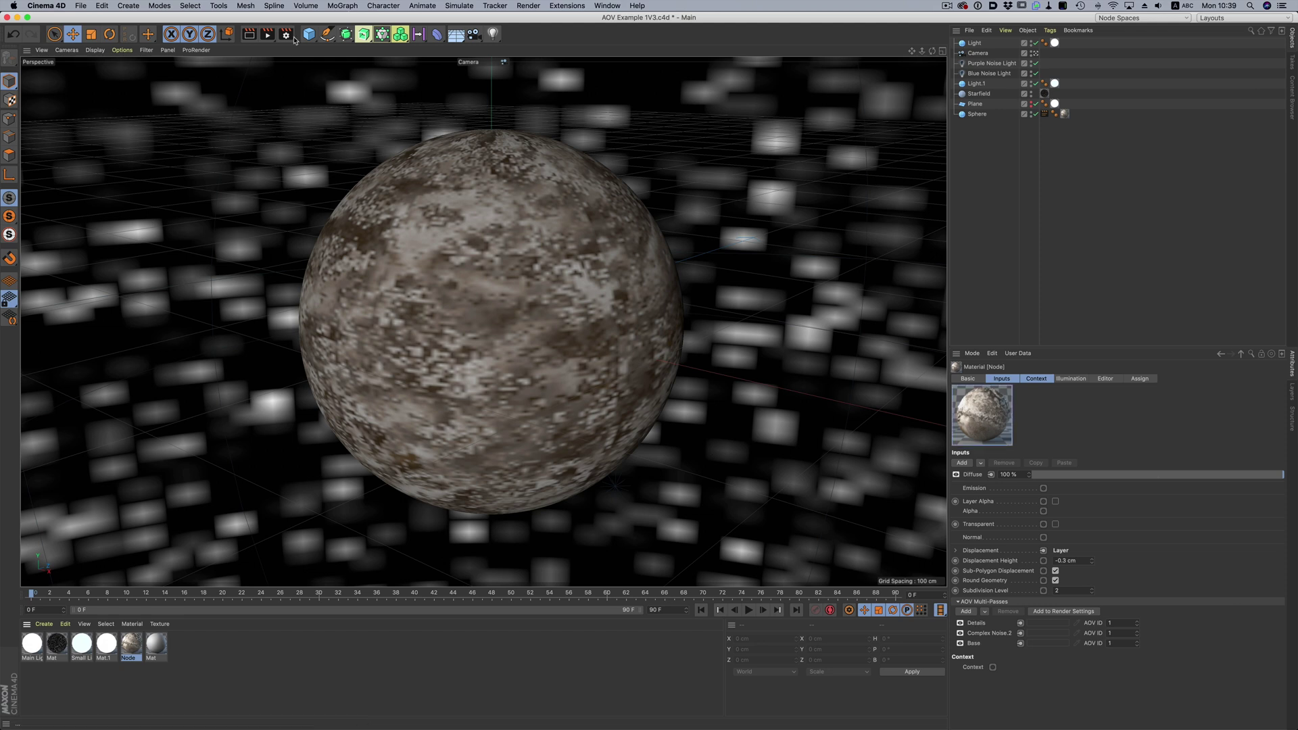
In Render Settings, add RGBA Image, Object Buffer and three AOV passes to the Multi-Pass list.
click(282, 33)
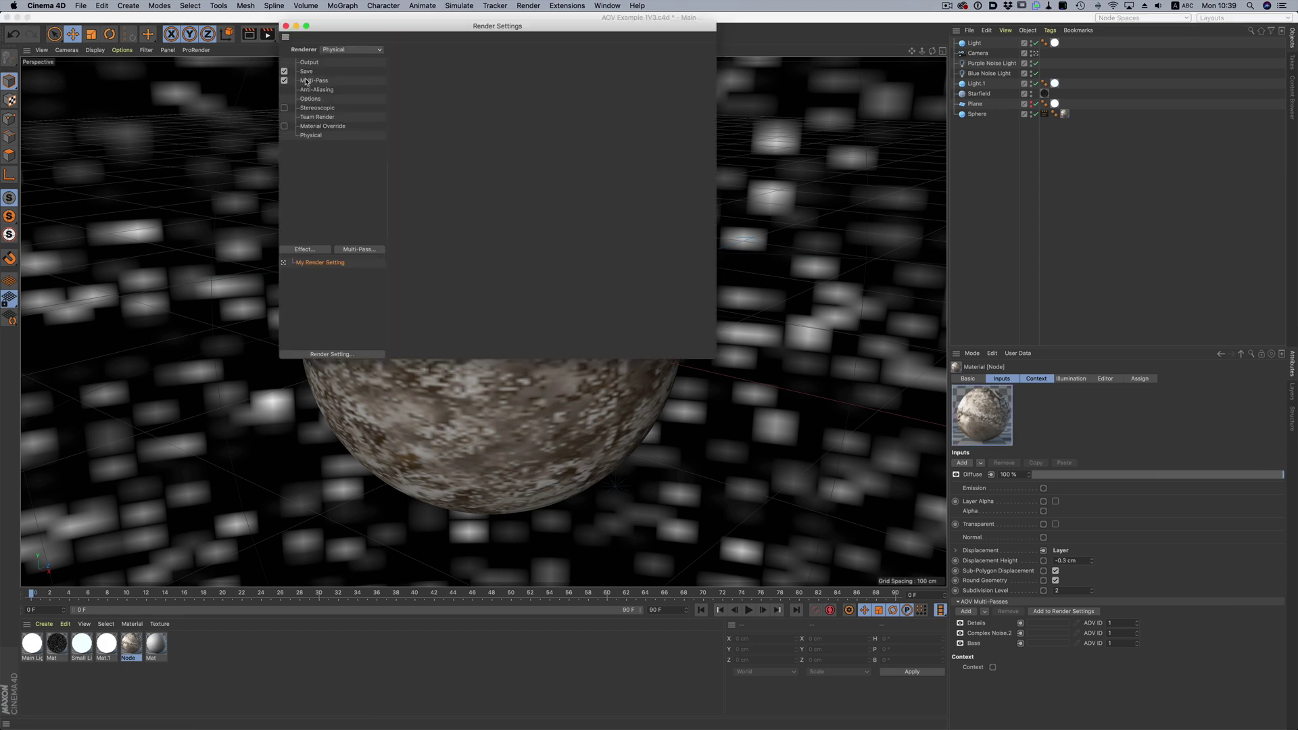
right_click(306, 81)
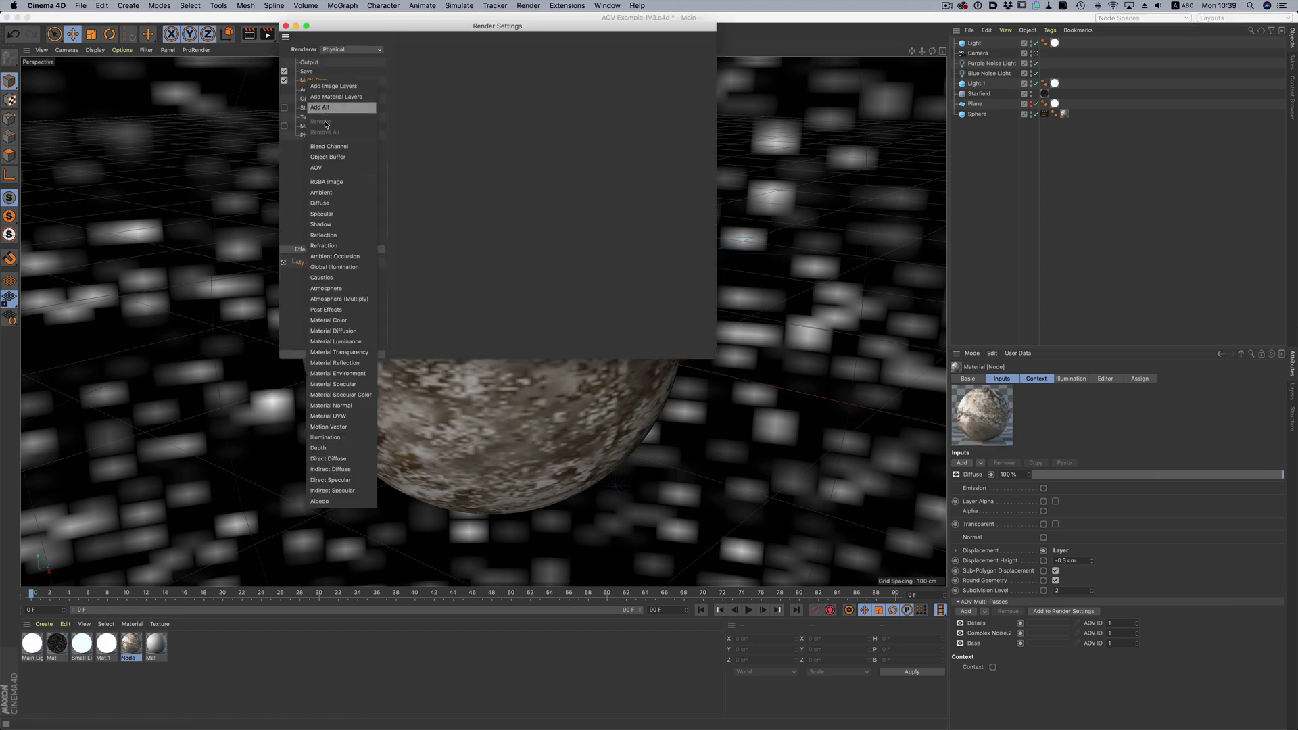
click(327, 181)
right_click(313, 82)
click(332, 157)
right_click(316, 81)
click(325, 166)
right_click(318, 81)
click(331, 167)
right_click(320, 81)
click(333, 167)
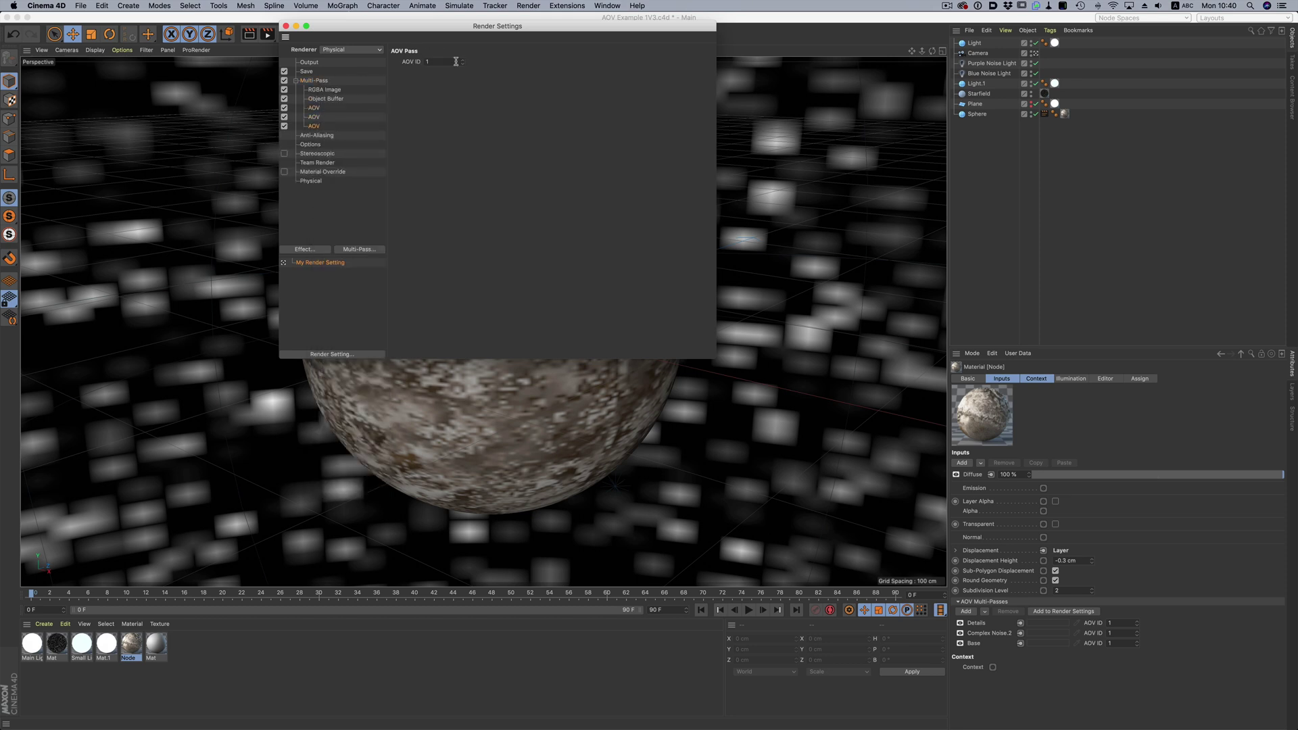
click(286, 27)
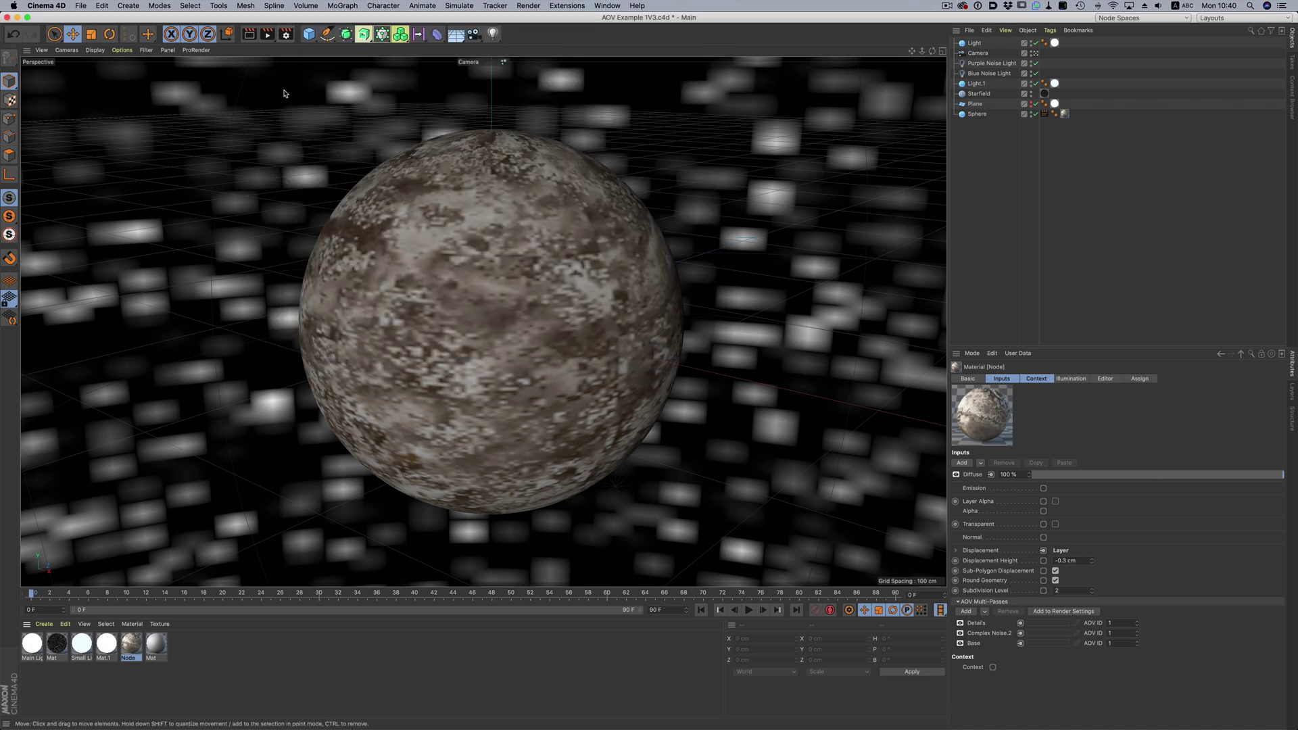
Render the planet, then toggle the AOV 1, AOV 2 and AOV 3 layers in Photoshop.
click(268, 34)
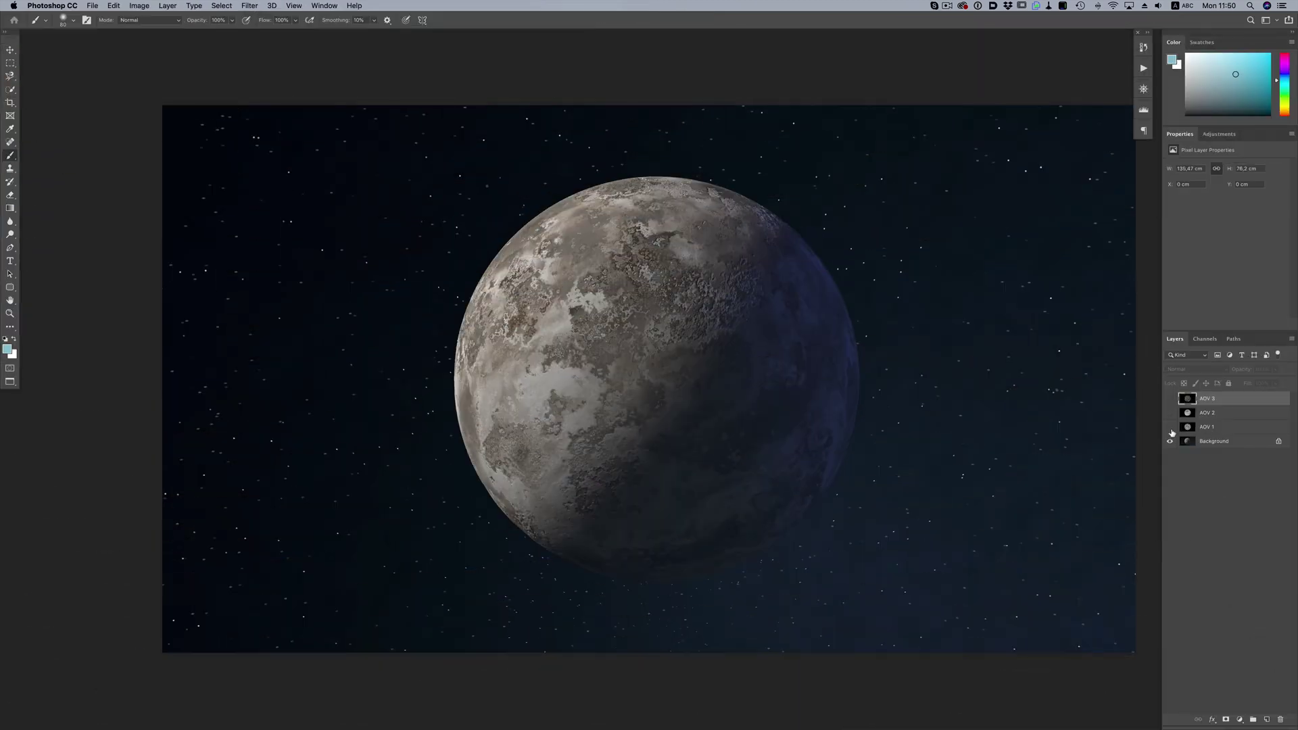
drag(1171, 427, 1170, 419)
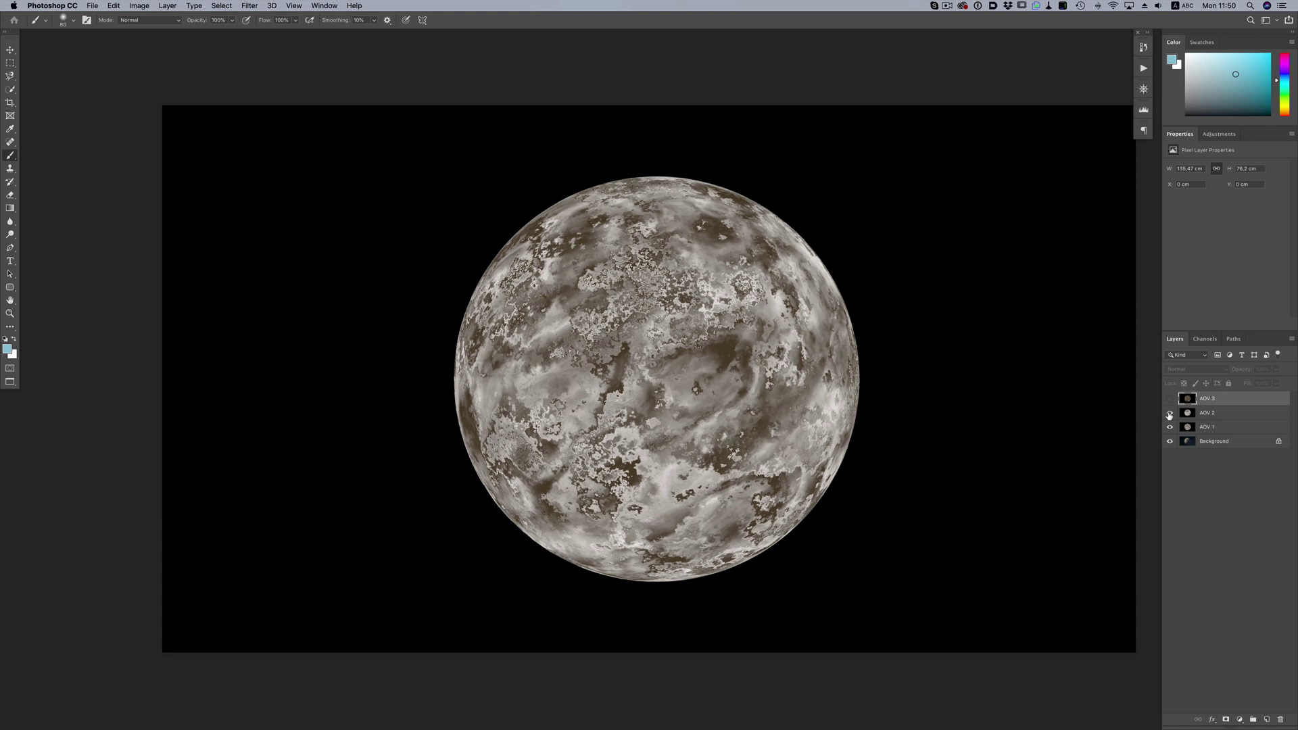
click(1170, 414)
click(1170, 399)
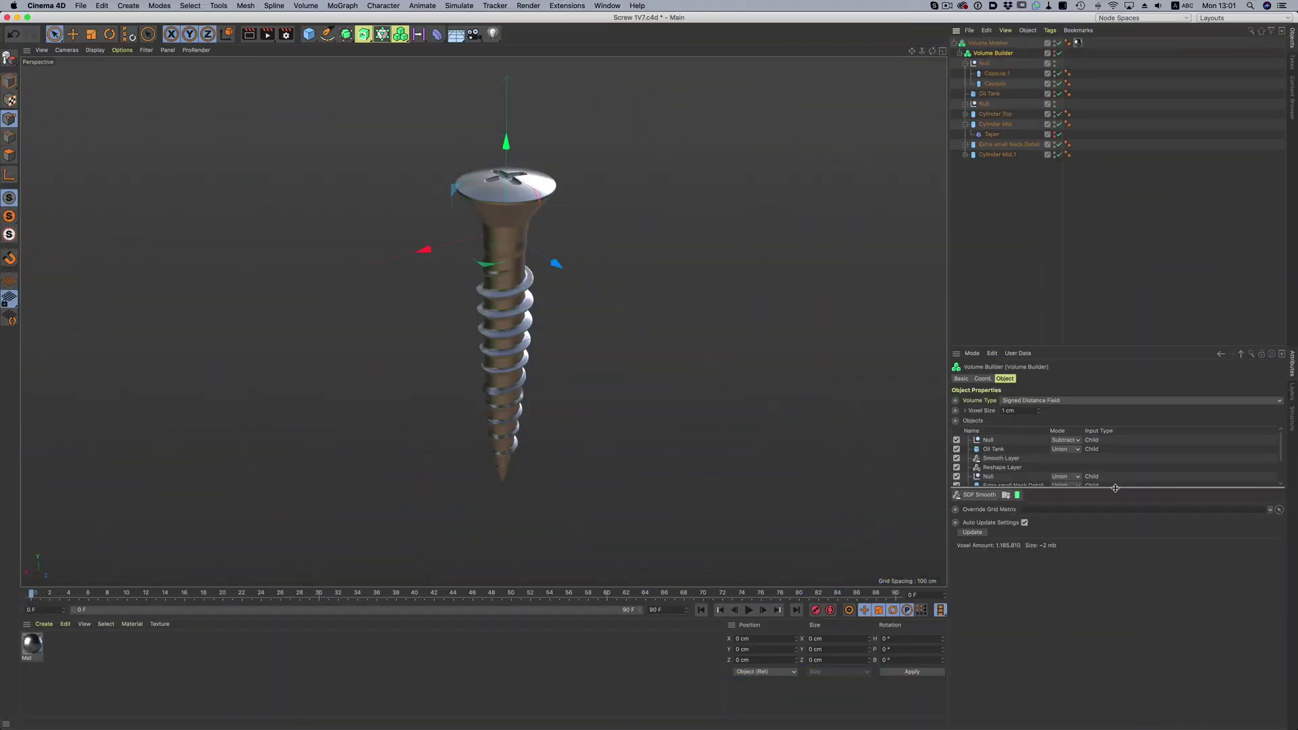
Enlarge the volume objects list and nudge the Null cutting the screw-head slot.
drag(1115, 487, 1115, 528)
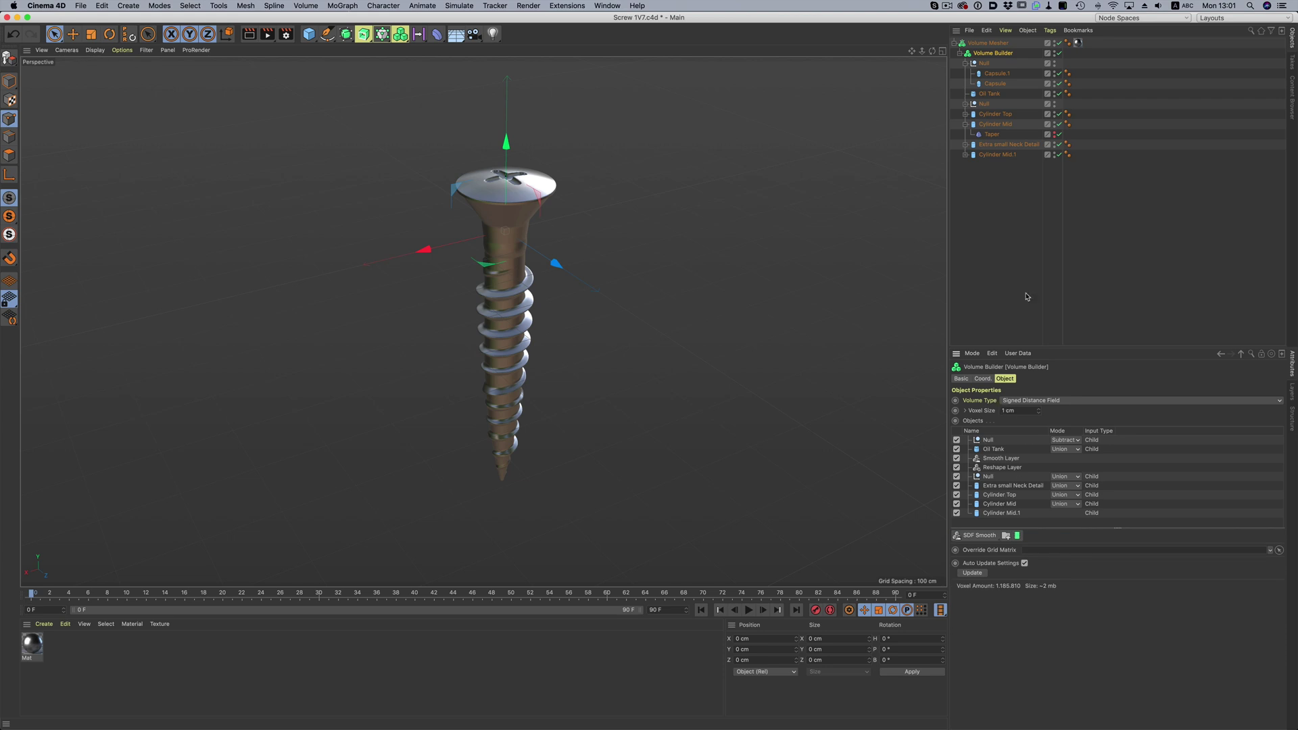
click(544, 203)
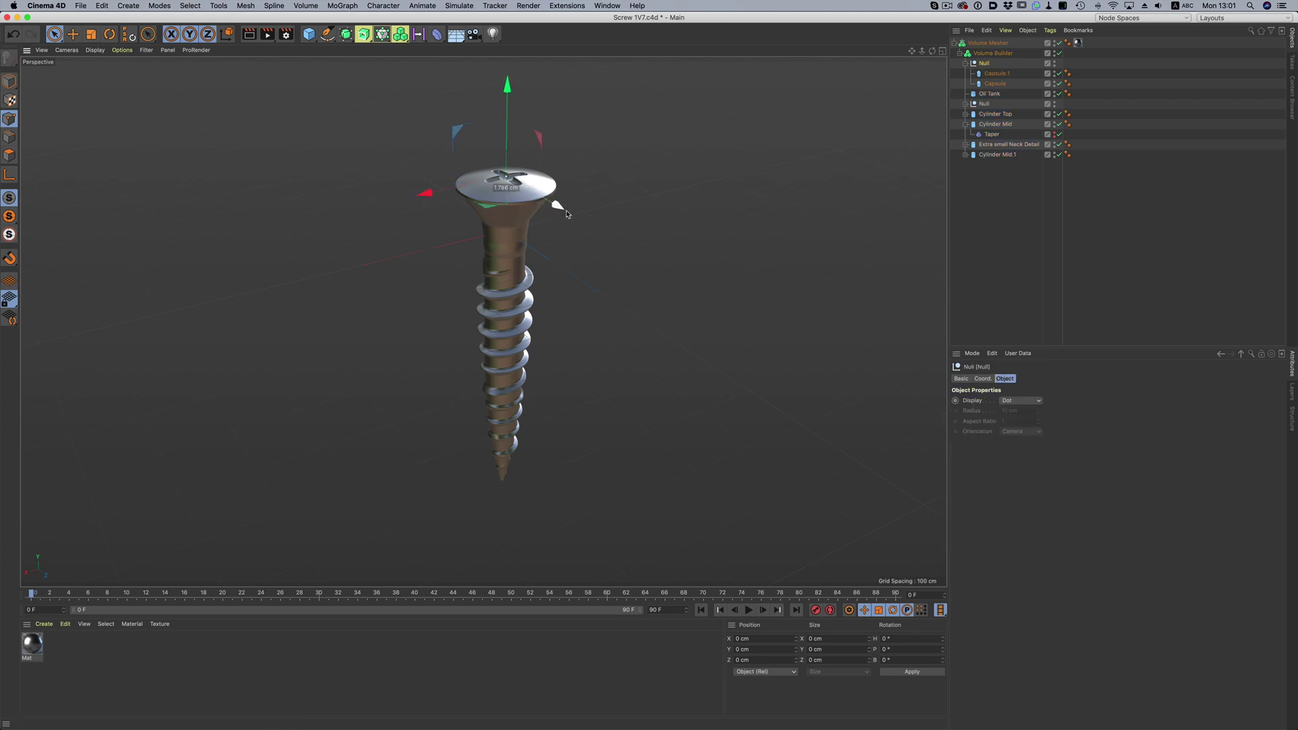
mouse_move(570, 216)
mouse_down()
mouse_move(521, 191)
mouse_move(562, 212)
mouse_up()
Add a Cache Layer above Smooth Layer, cache it, and test by moving the slot Null.
click(993, 54)
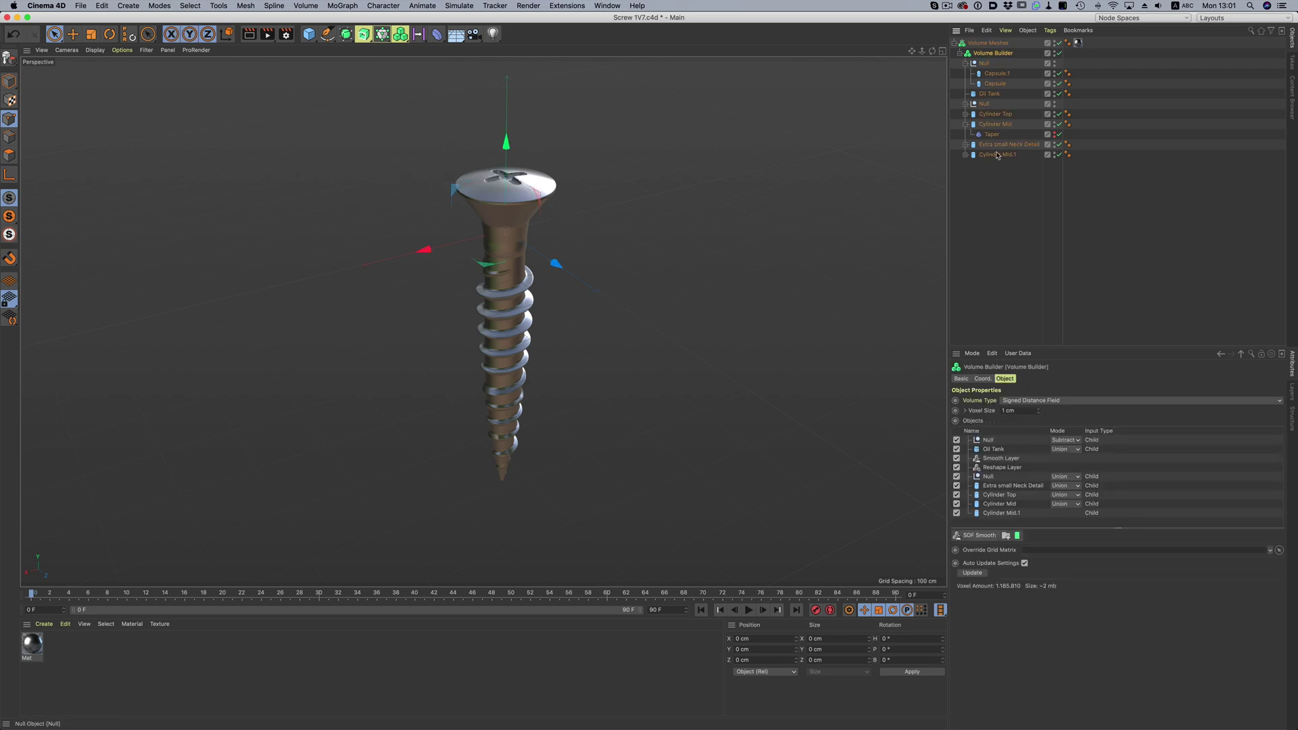
click(995, 460)
click(1016, 537)
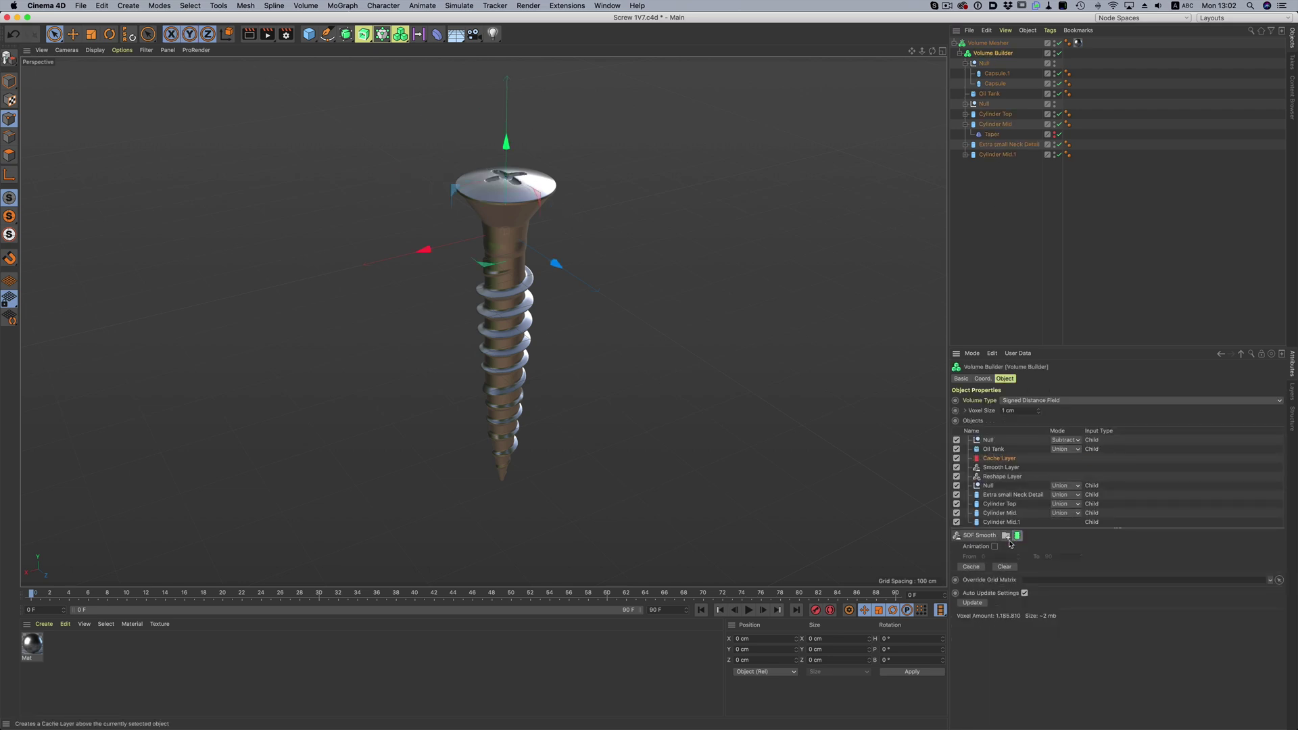
click(978, 568)
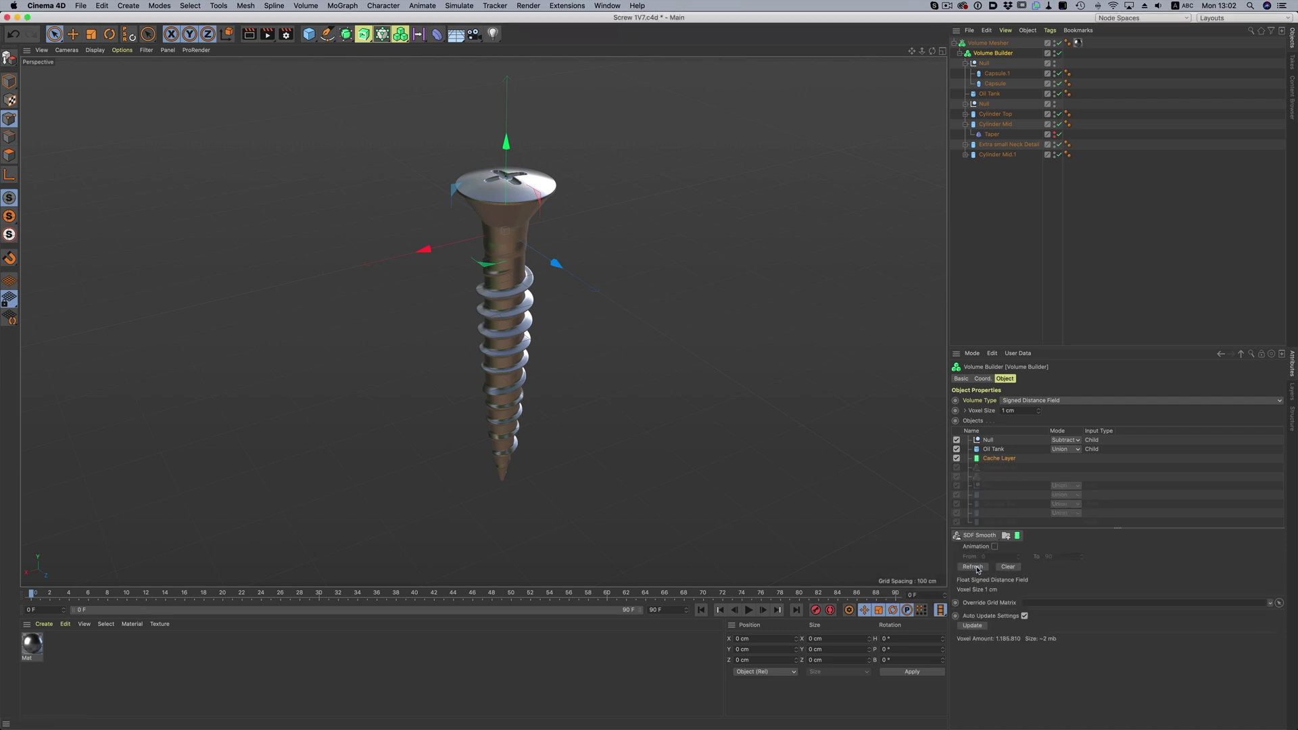
click(978, 63)
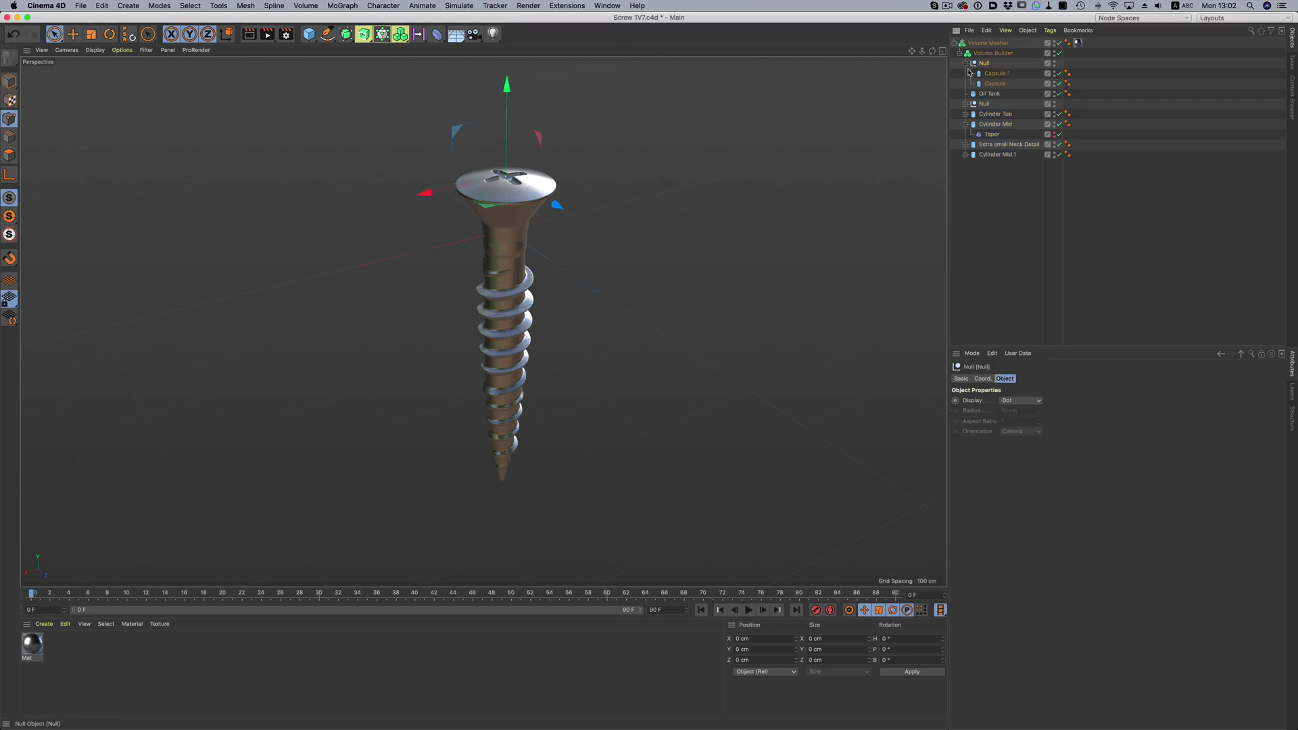
mouse_move(563, 212)
mouse_down()
mouse_move(549, 212)
mouse_move(568, 212)
mouse_up()
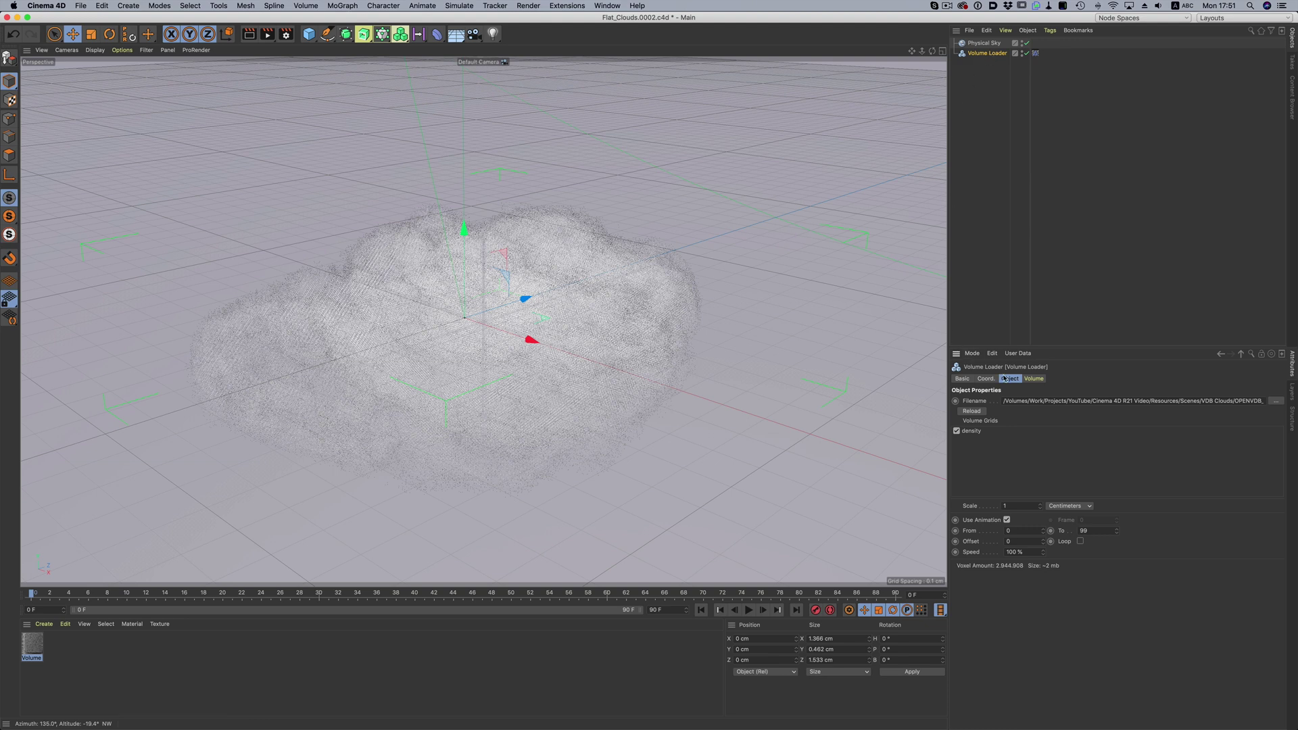
Inspect the Volume Loader's volume settings and object options.
click(1030, 381)
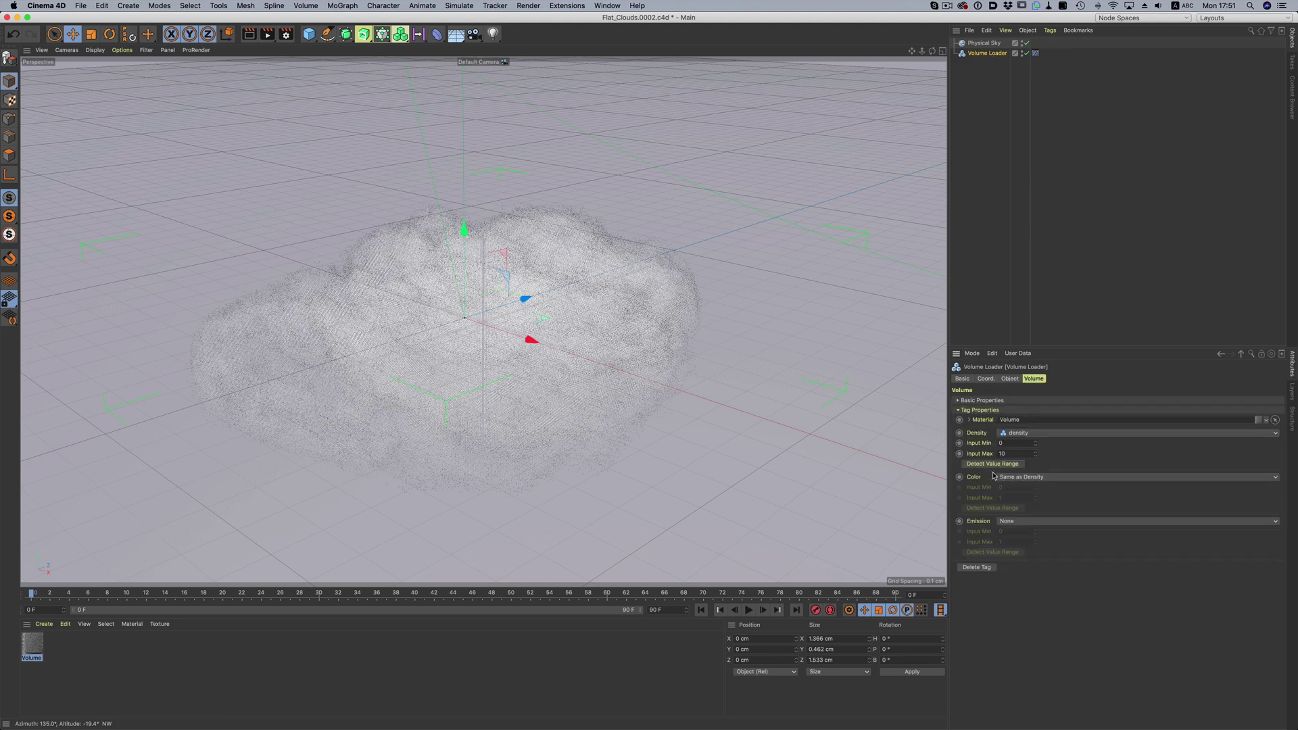
right_click(988, 55)
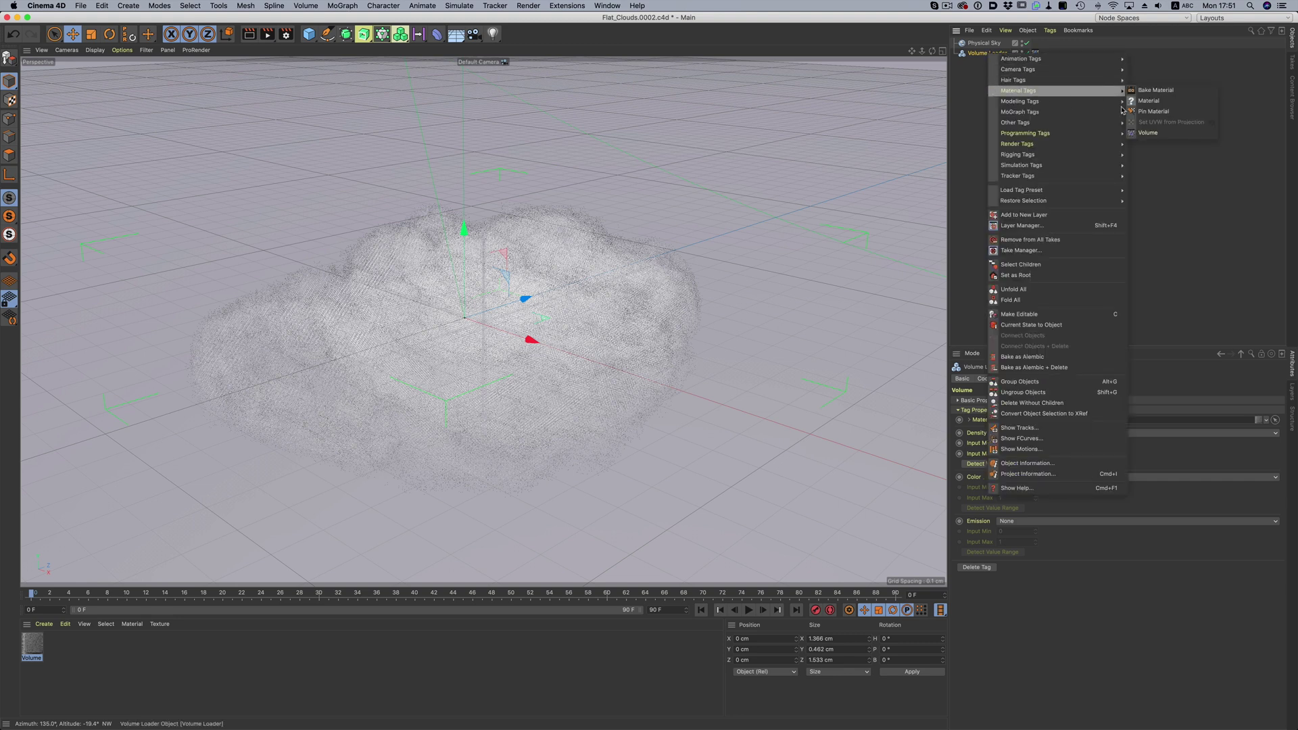
key(Escape)
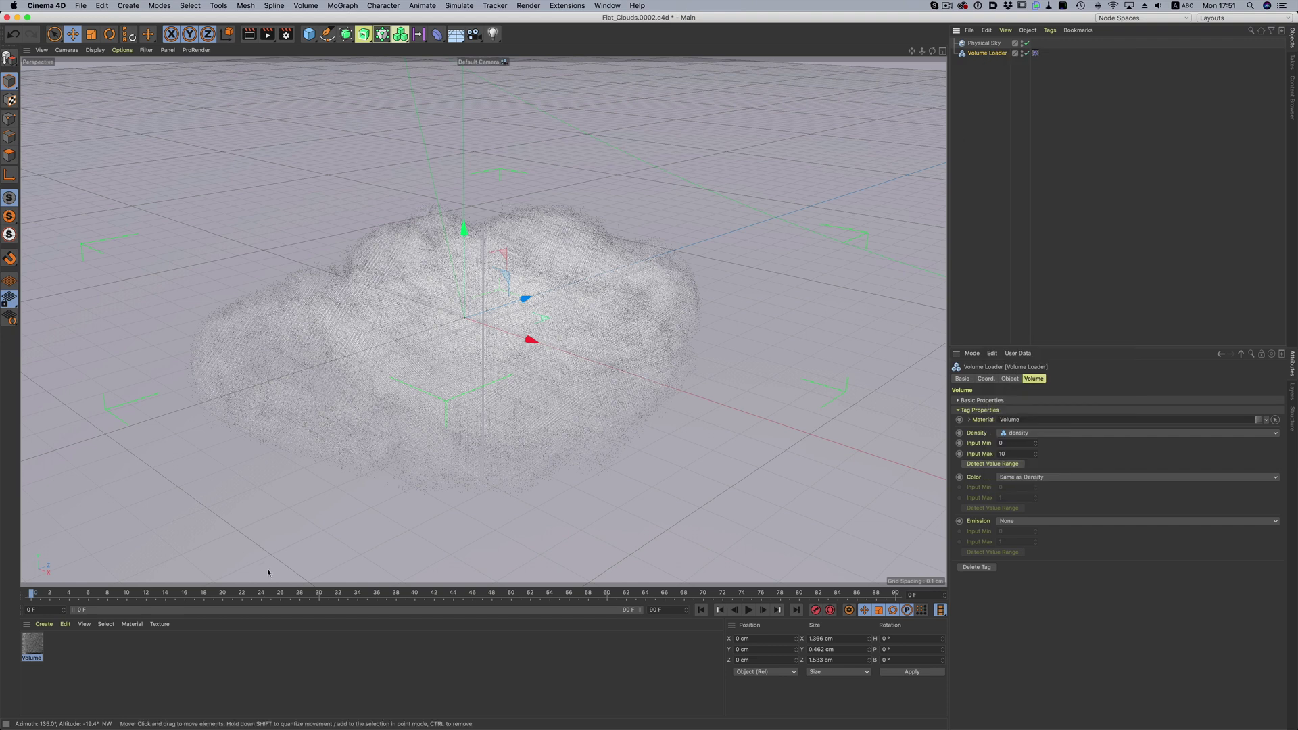
Render a preview of the cloud's Volume material and move the Picture Viewer higher up.
click(44, 624)
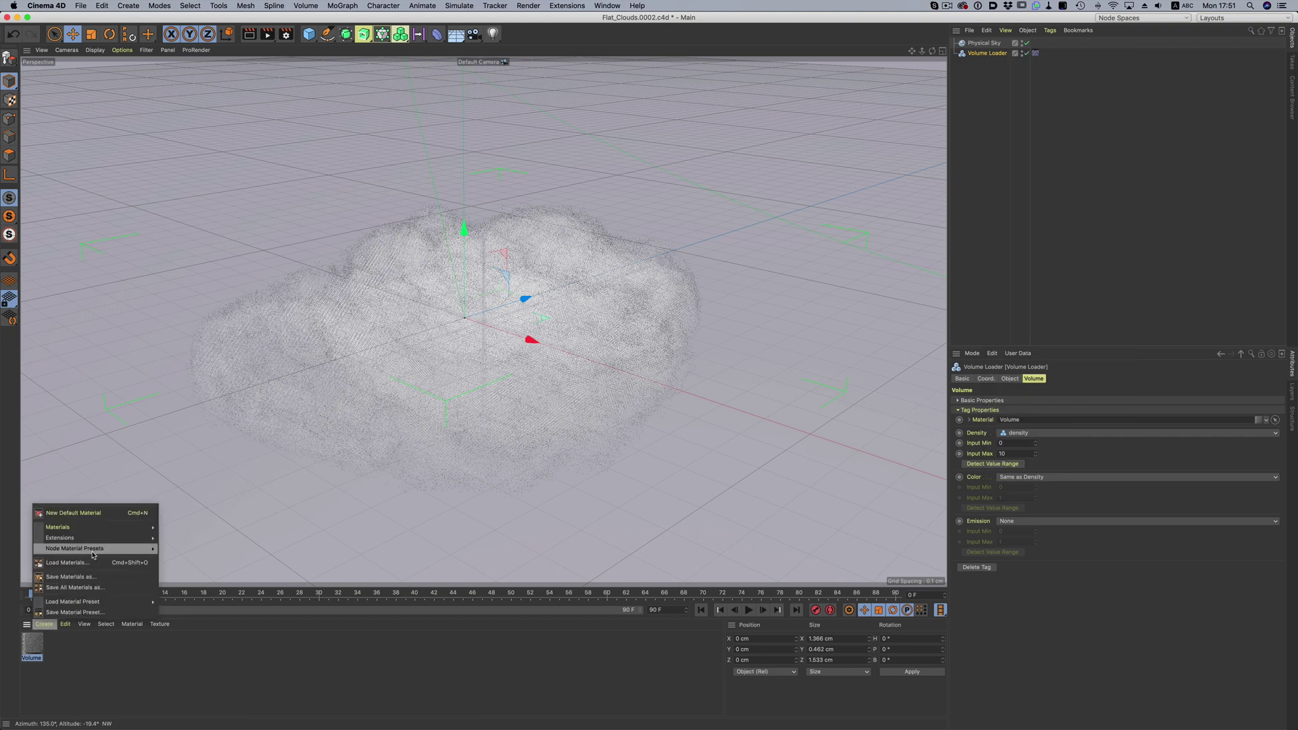
click(132, 624)
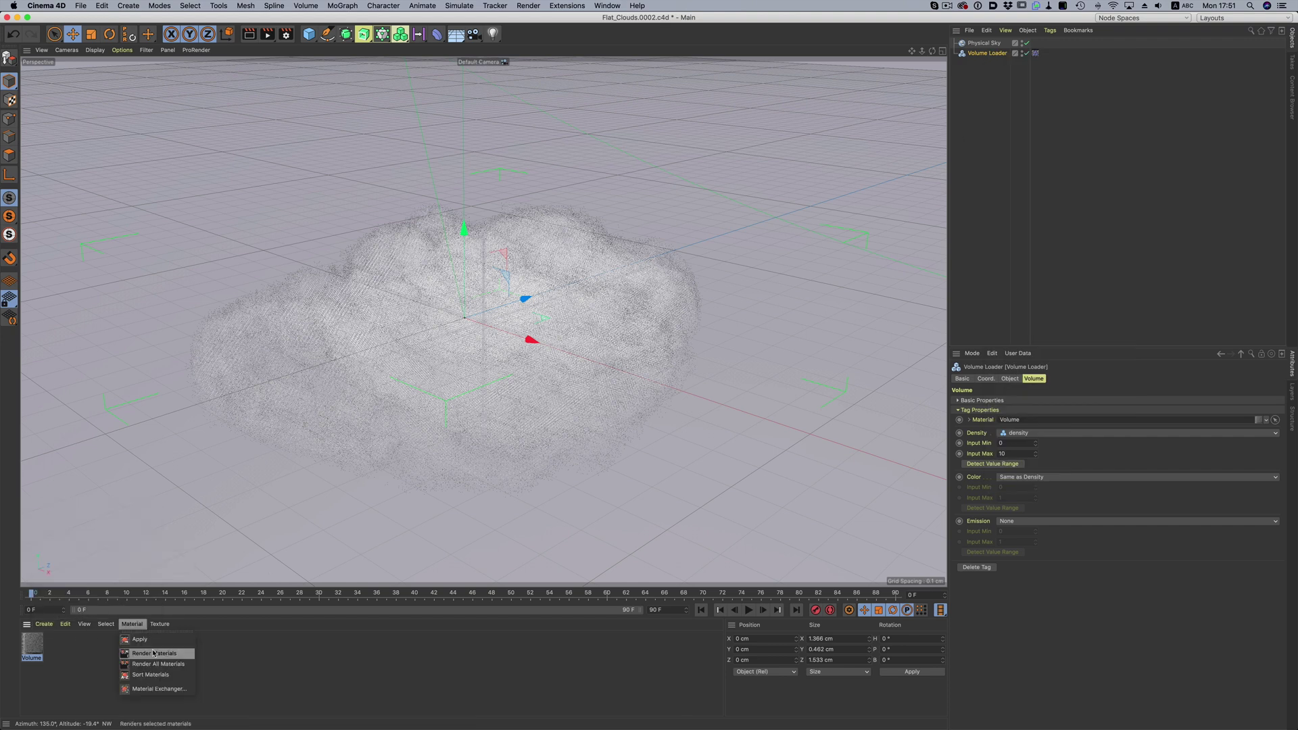
key(Escape)
key(shift+r)
drag(453, 304, 443, 175)
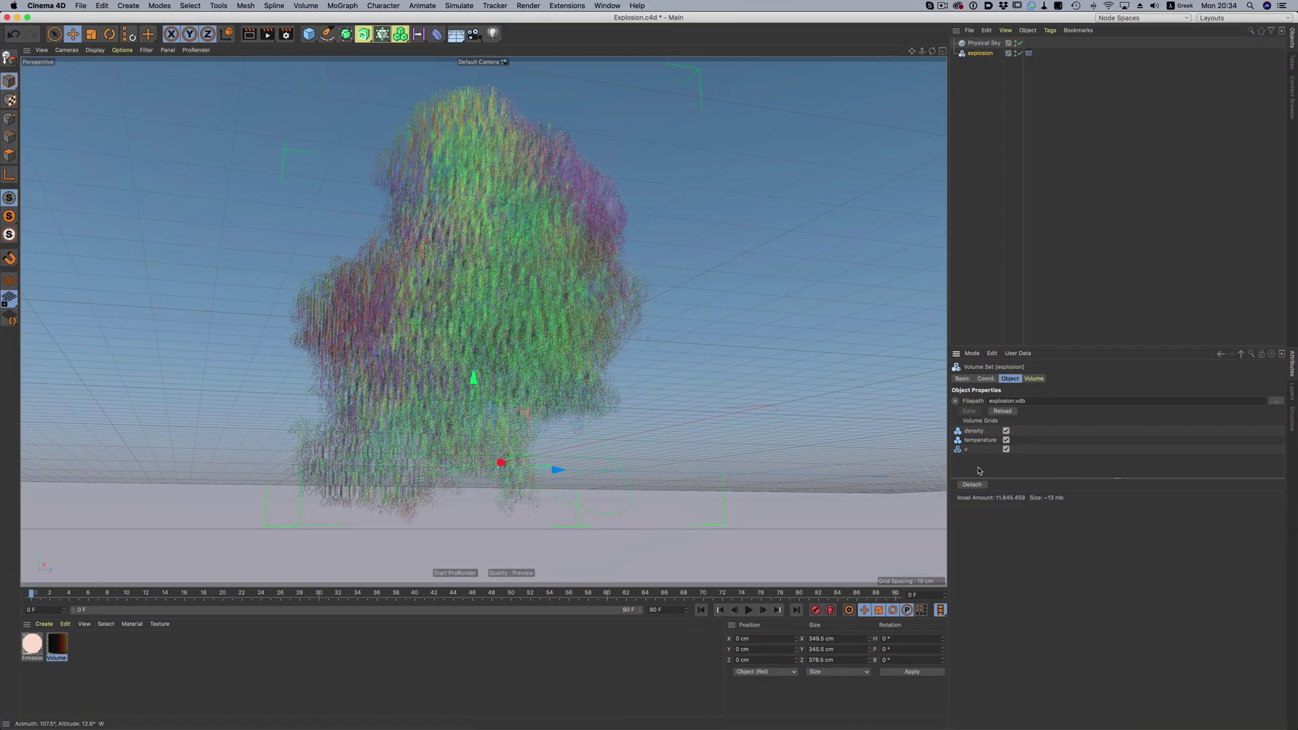
Toggle the explosion's density, temperature and v grids, then colour the volume by the v grid.
click(1007, 440)
click(1007, 450)
click(1007, 449)
click(1007, 440)
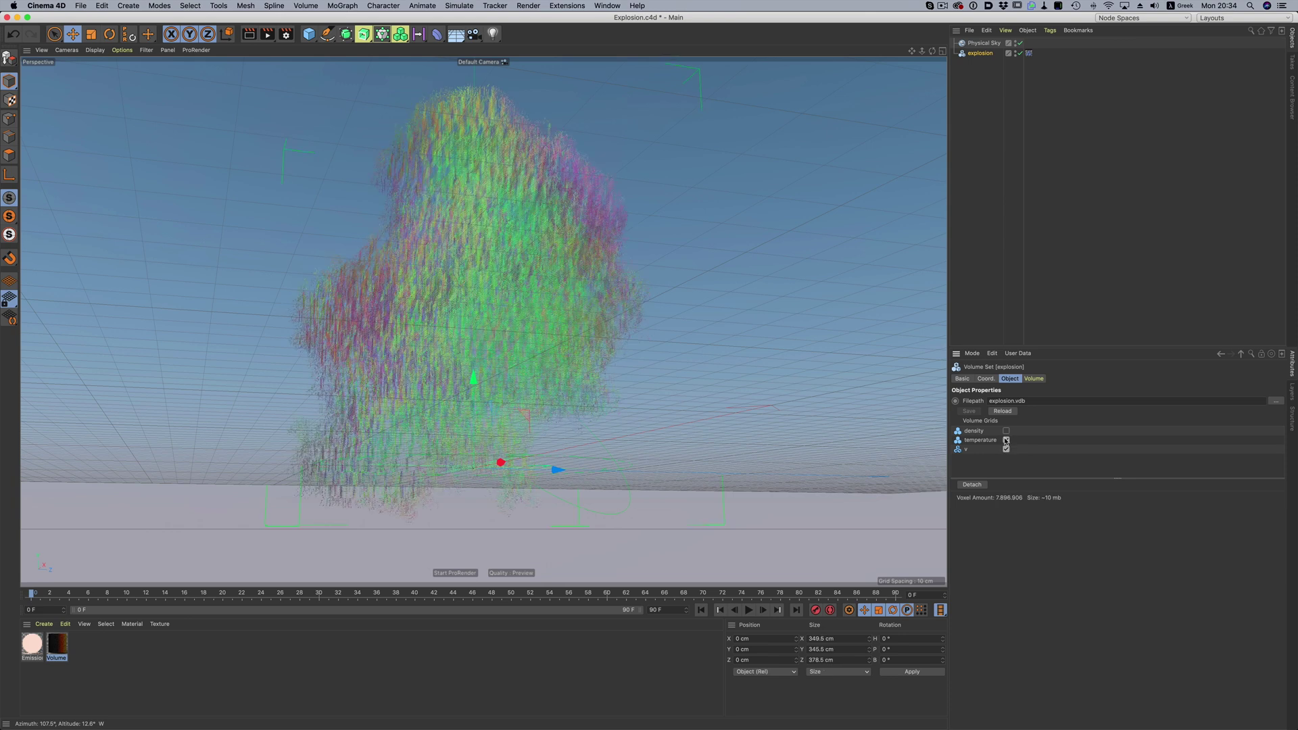
click(1007, 431)
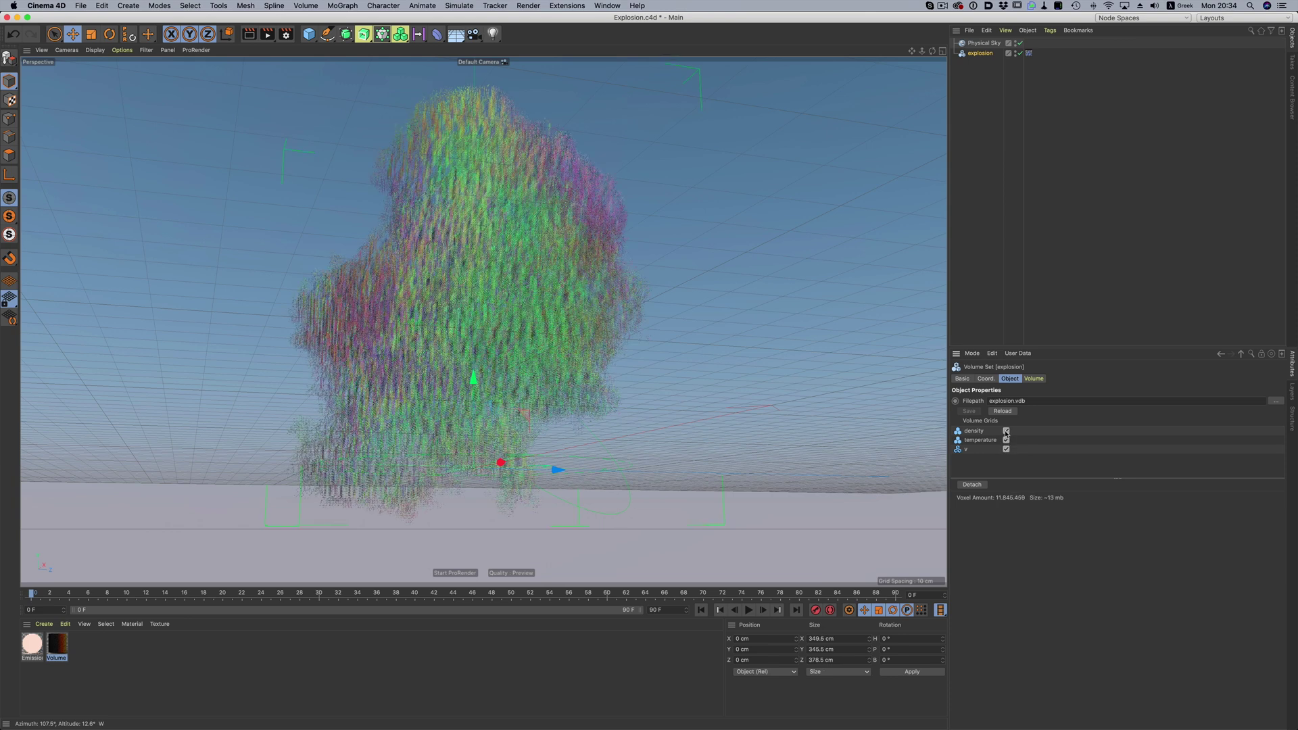
click(1034, 380)
click(1007, 478)
click(1018, 519)
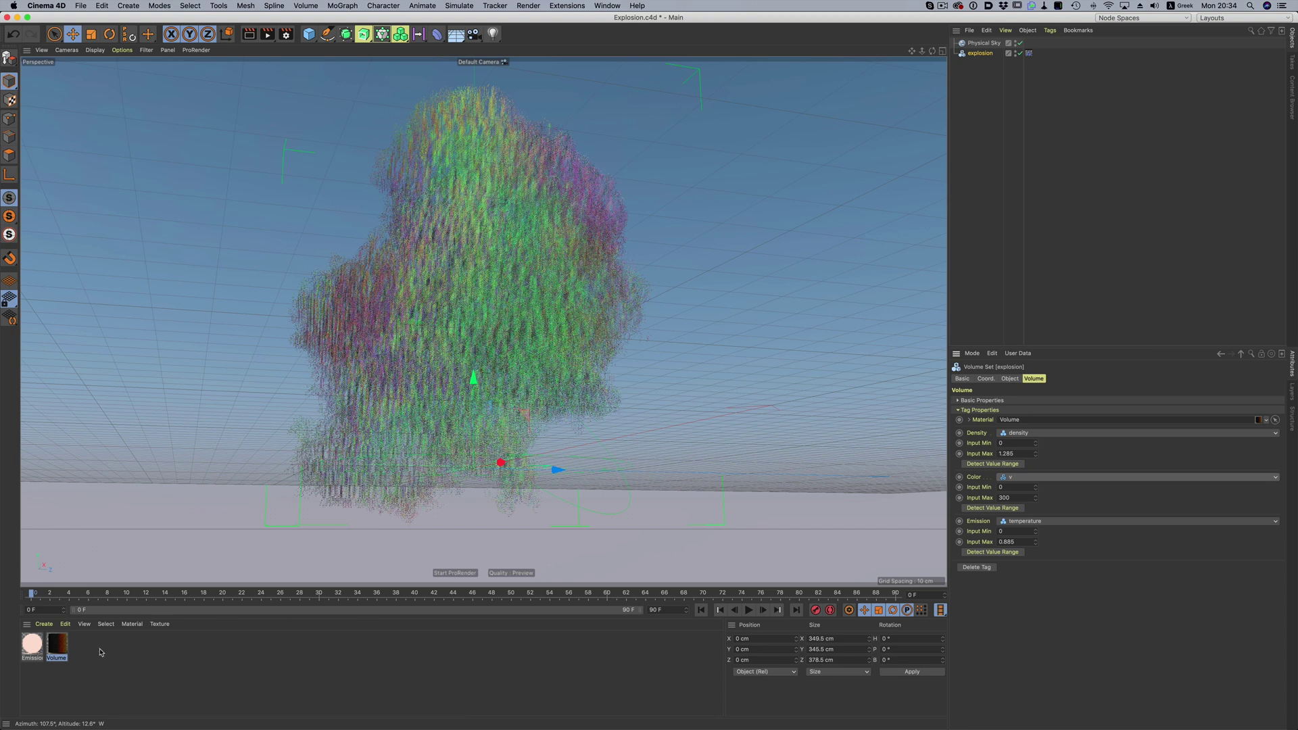
Open the Volume material in the Material Editor and start a ProRender viewport preview.
double_click(56, 644)
drag(271, 77, 794, 174)
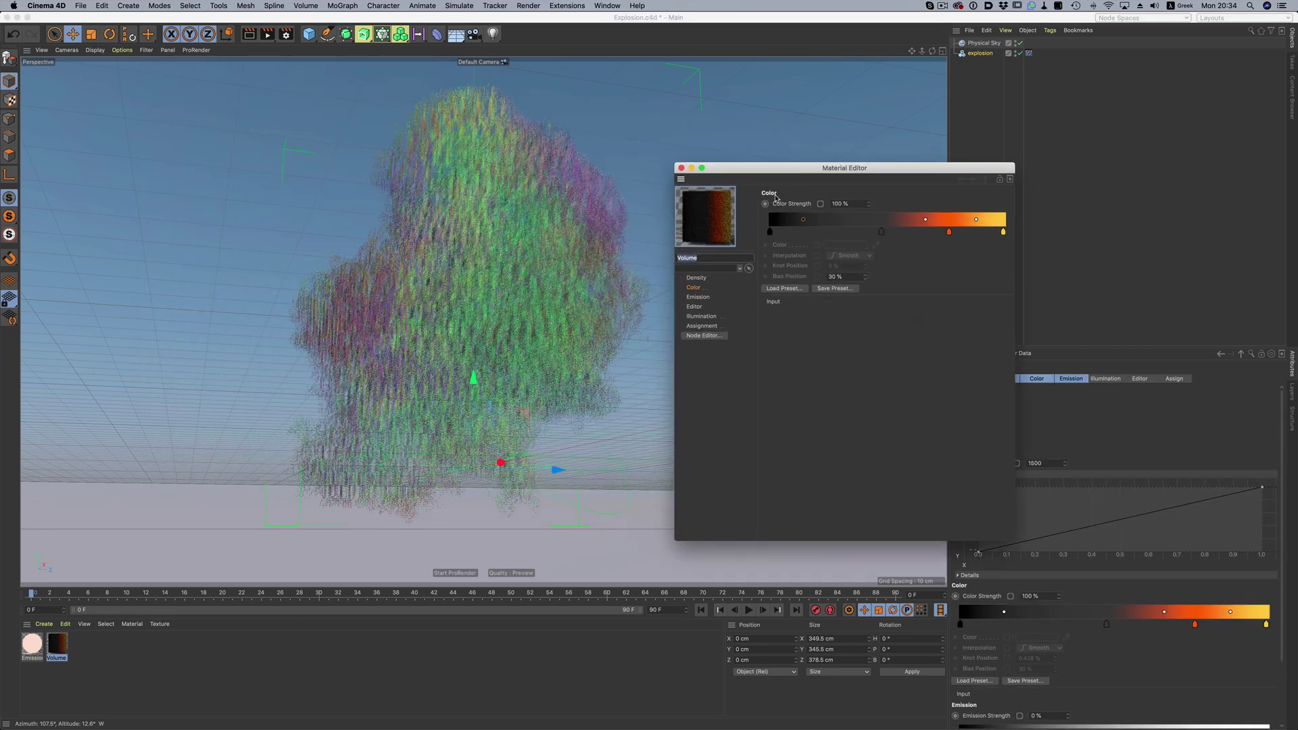
click(455, 573)
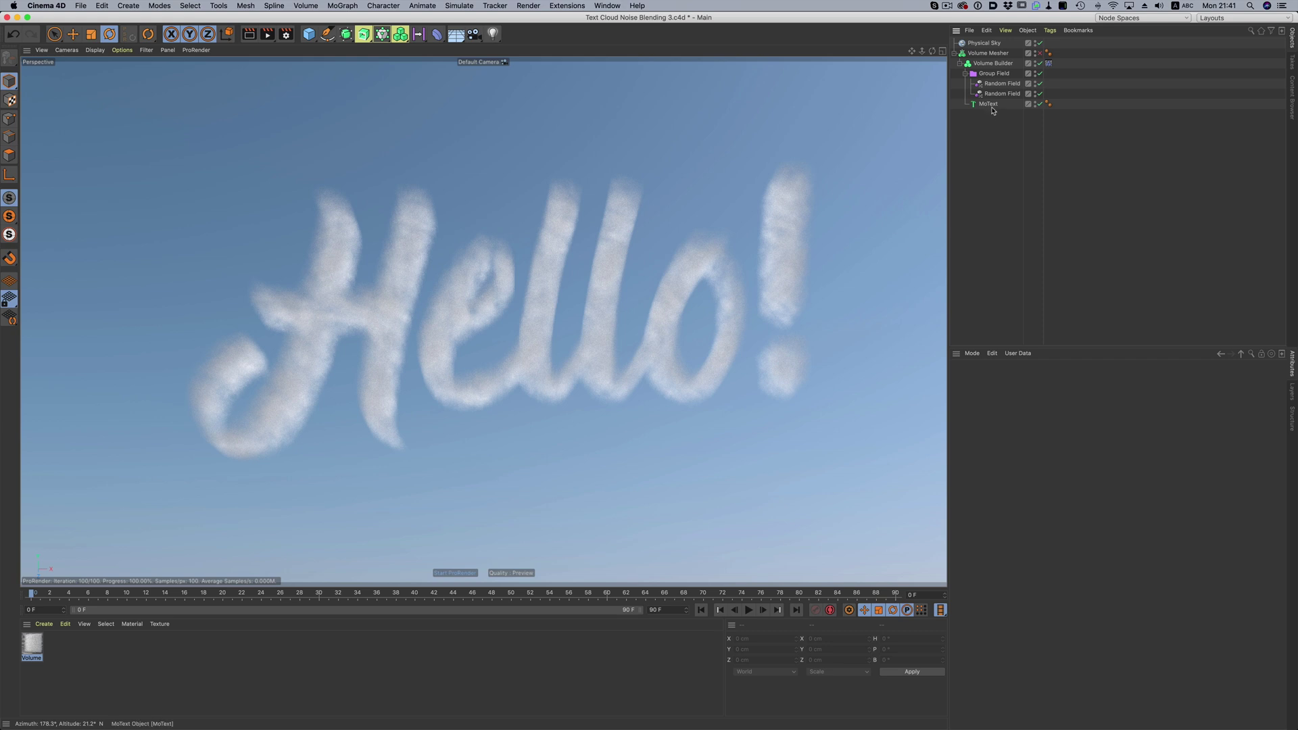
Inspect the MoText, Volume Builder and Group Field settings of the Hello! cloud text.
click(988, 104)
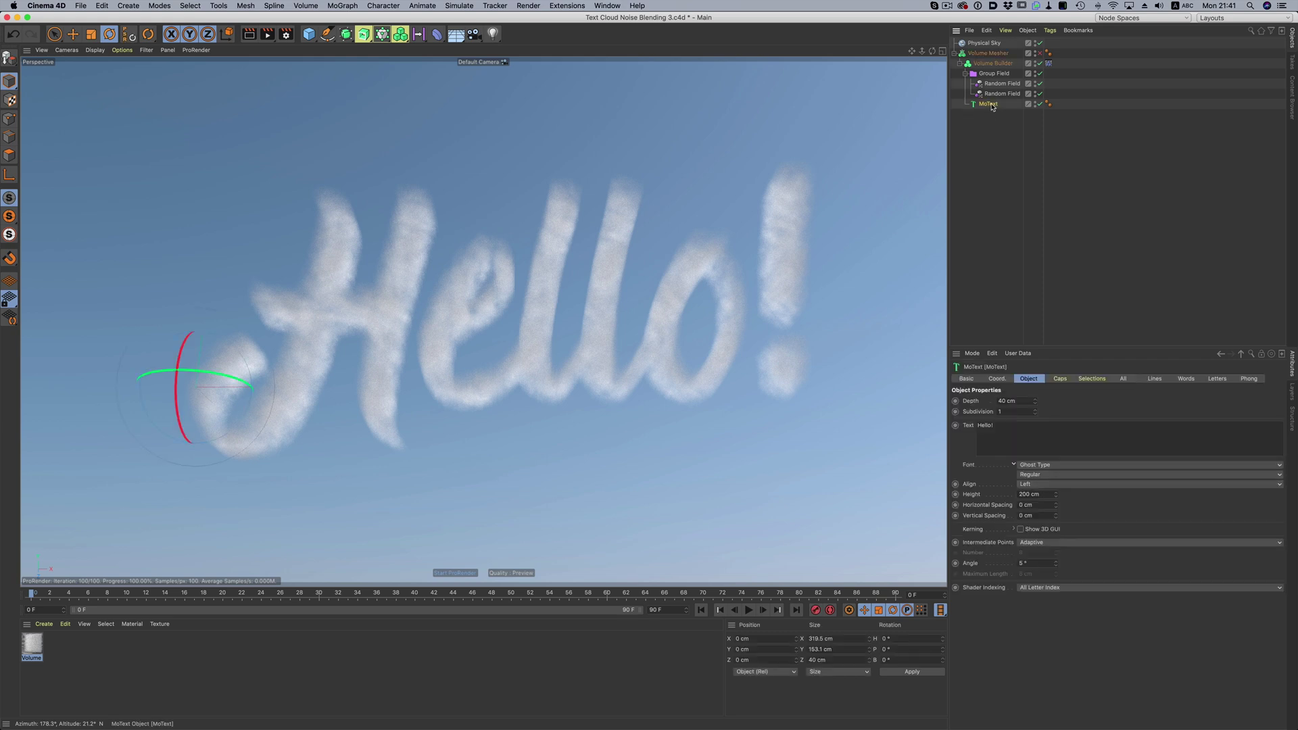
click(1000, 65)
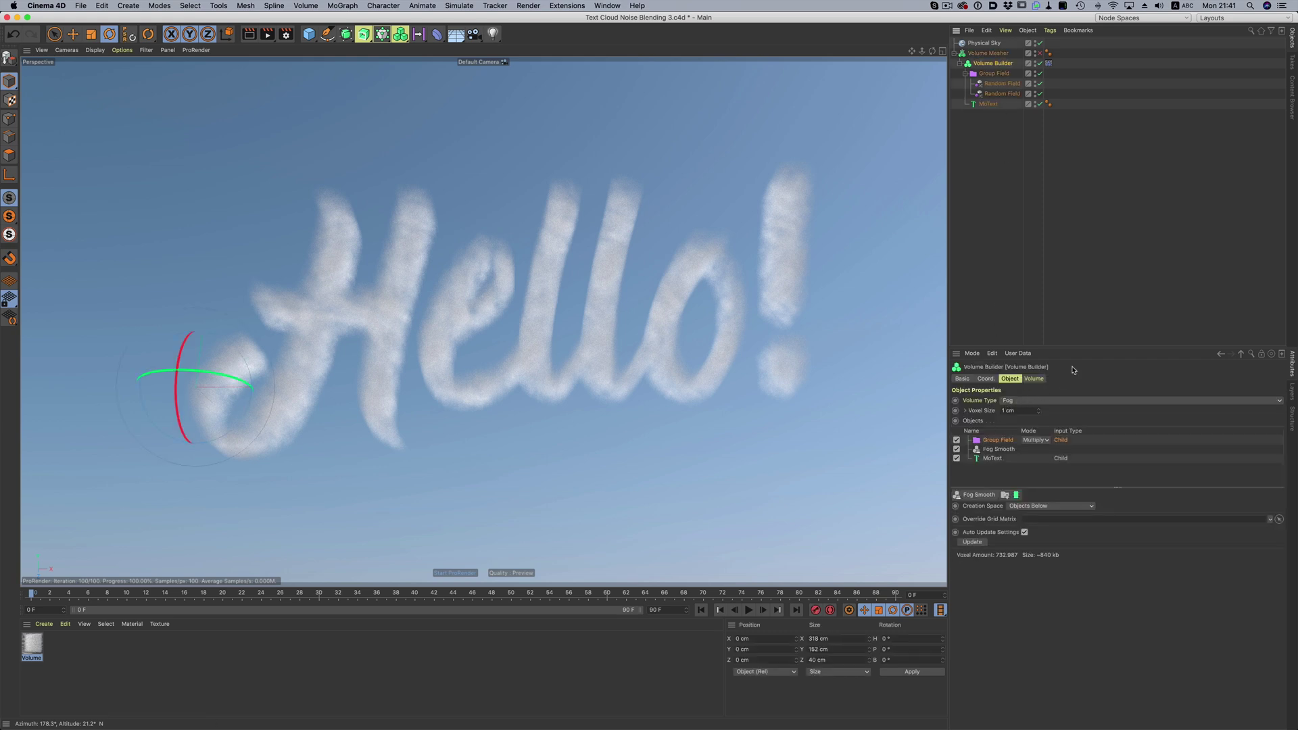
click(1001, 74)
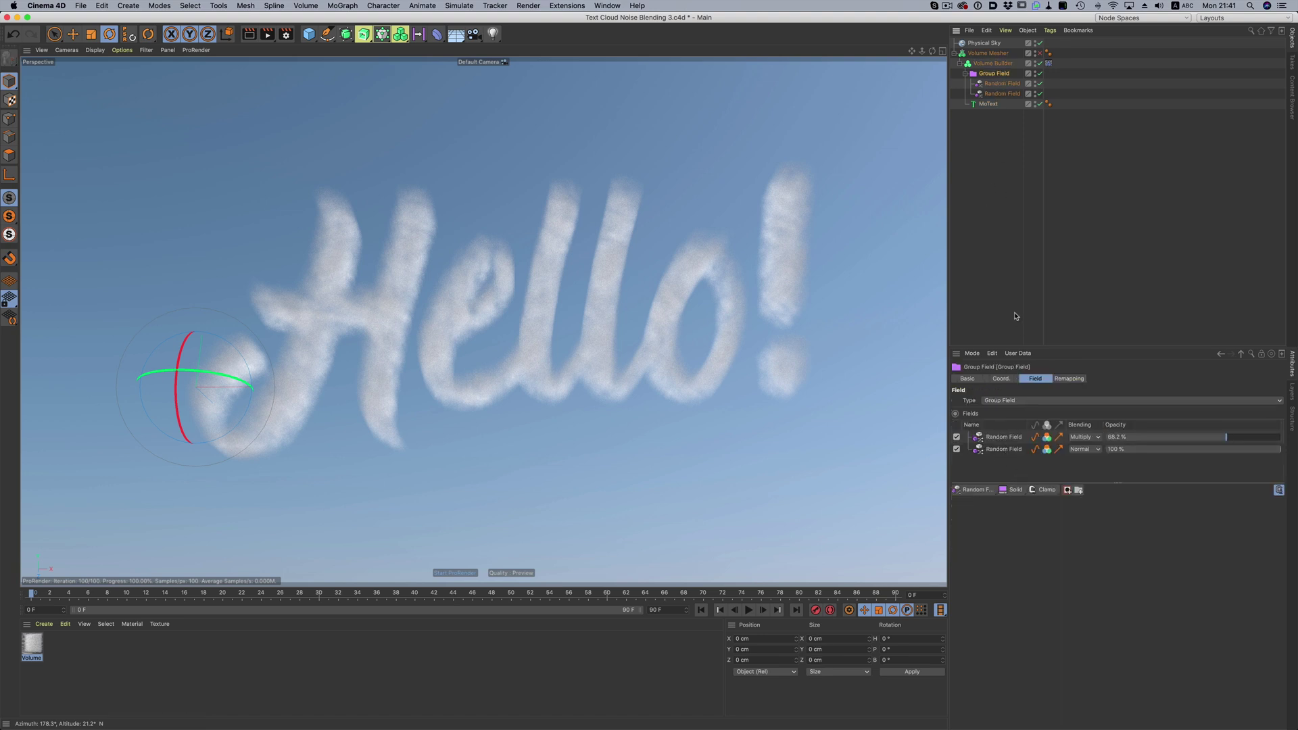
Stop ProRender, enable the Volume Mesher, and drag the first Random Field's Scale.
click(457, 573)
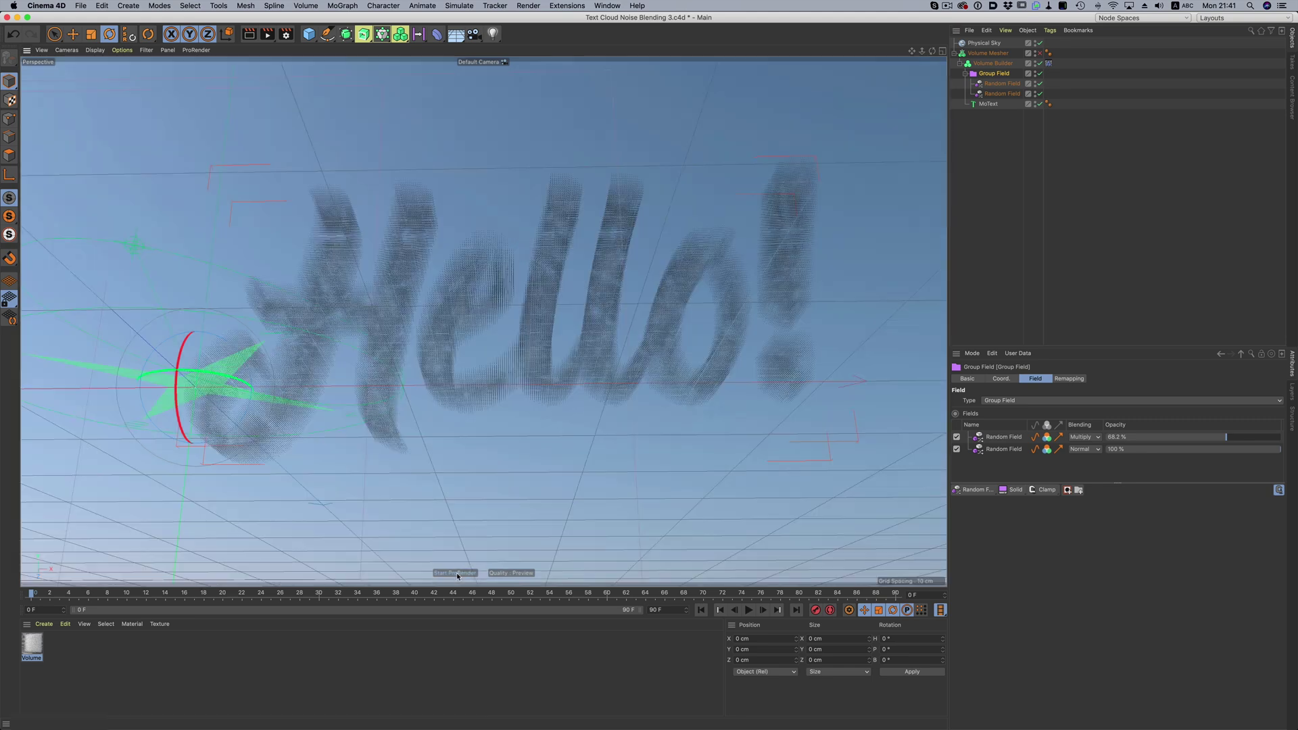
click(1040, 53)
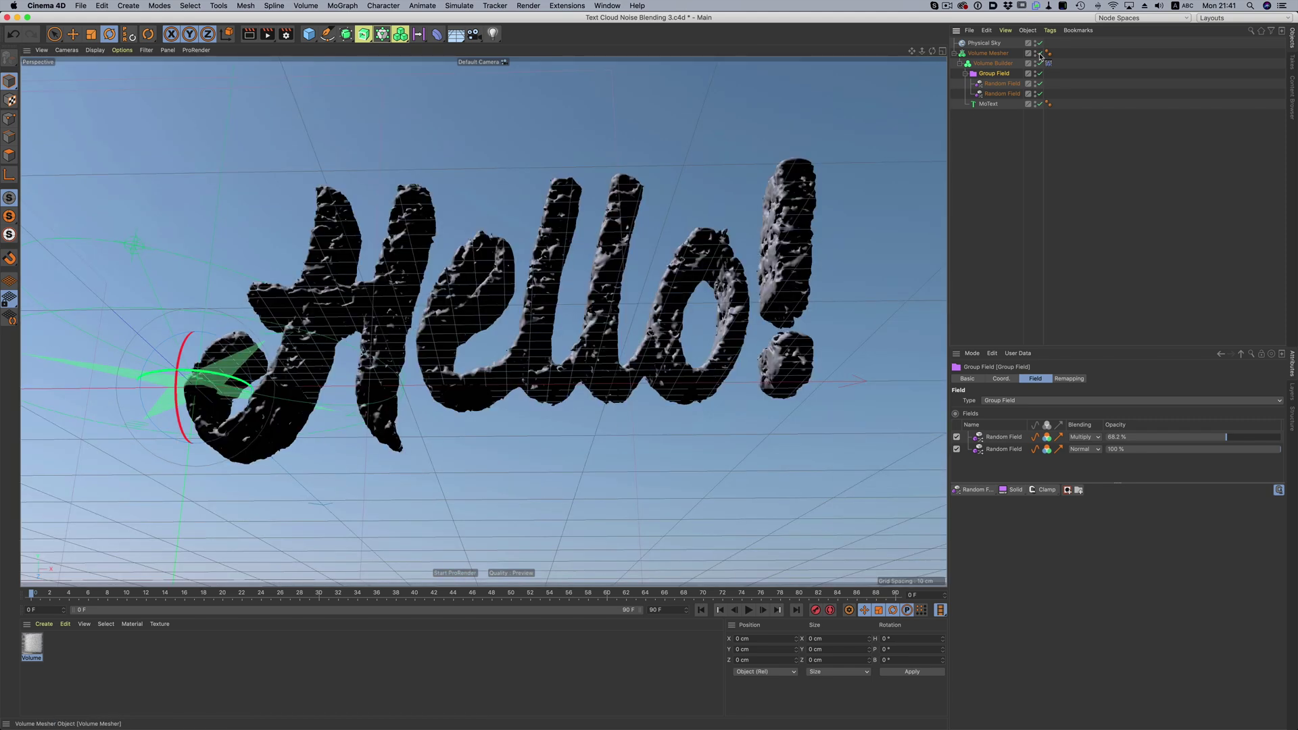
click(1003, 84)
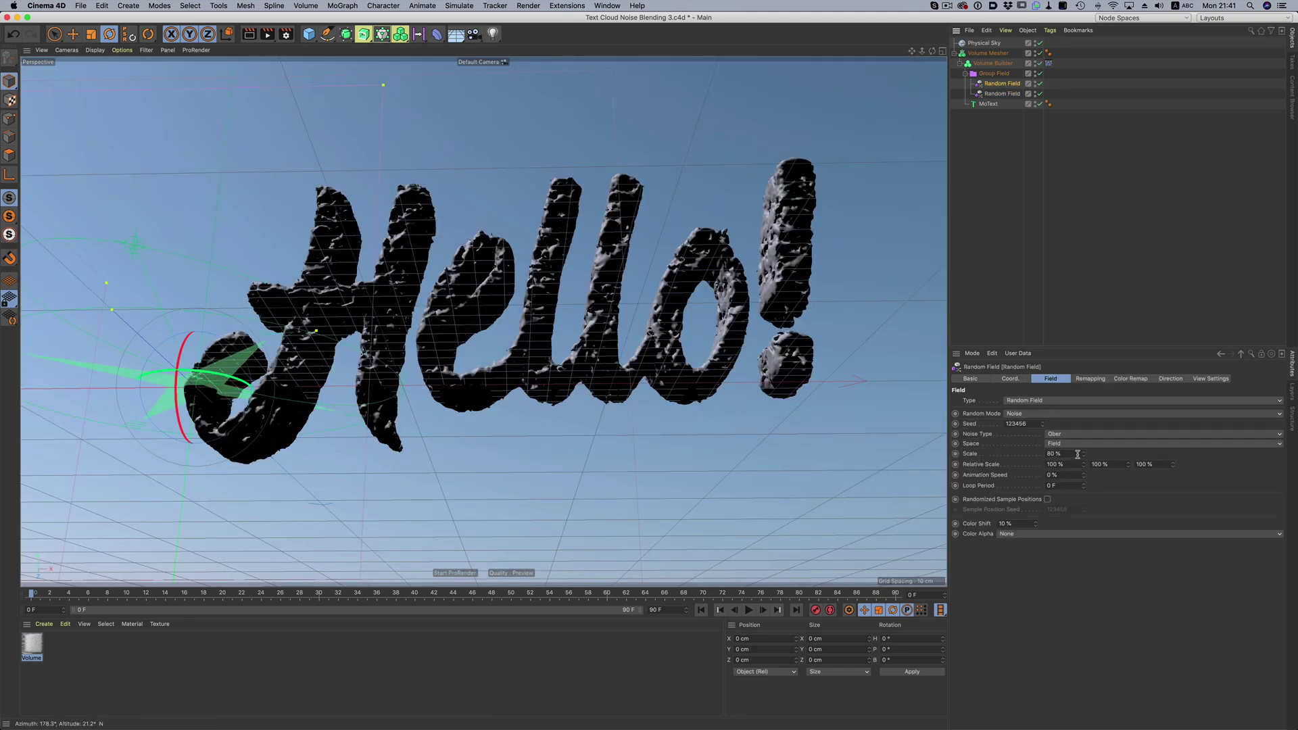
drag(1086, 453, 1109, 487)
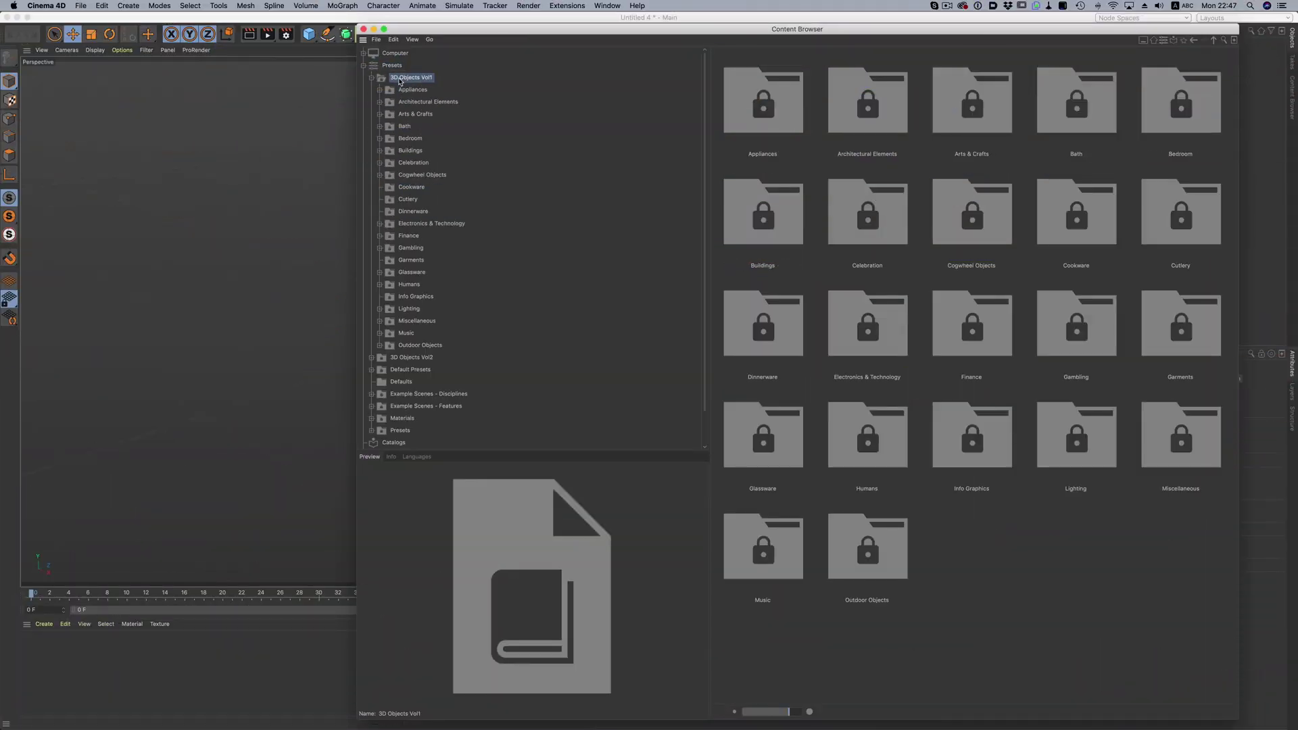
View the Music presets, then expand 3D Objects Vol2 and show its Tools presets.
click(406, 333)
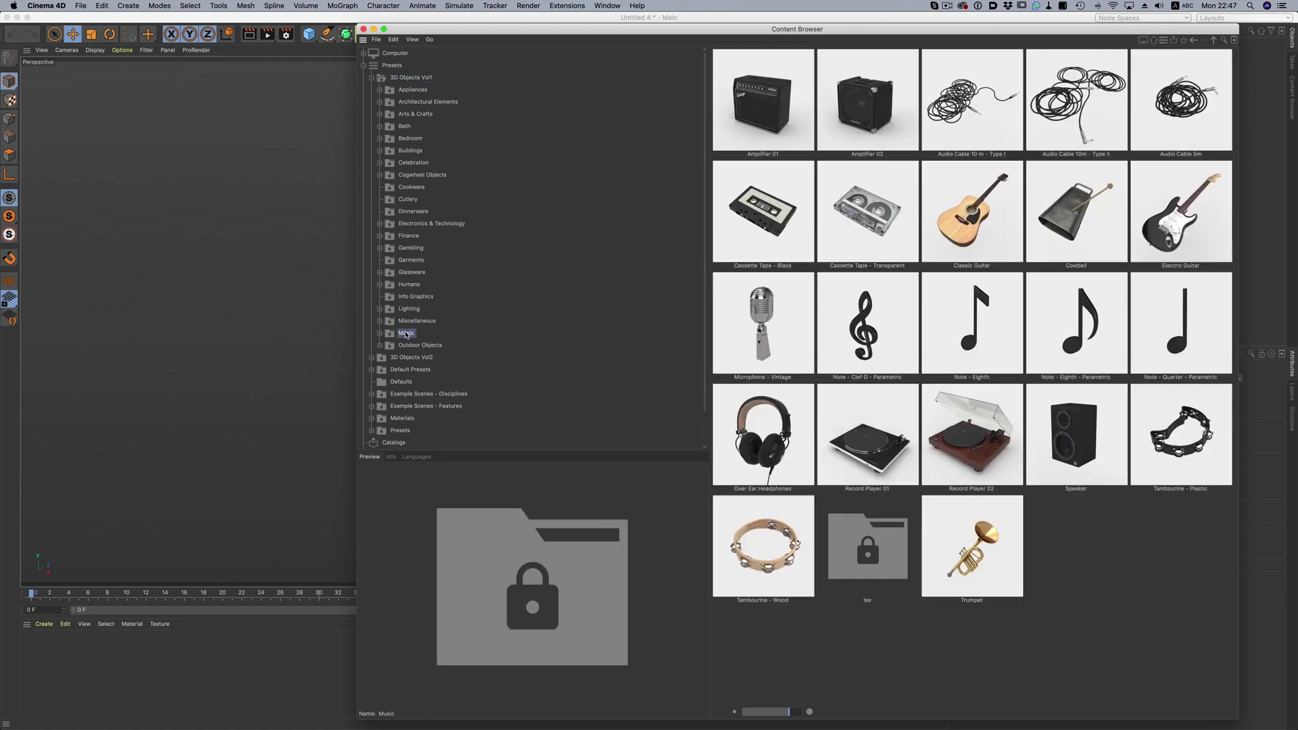
double_click(410, 357)
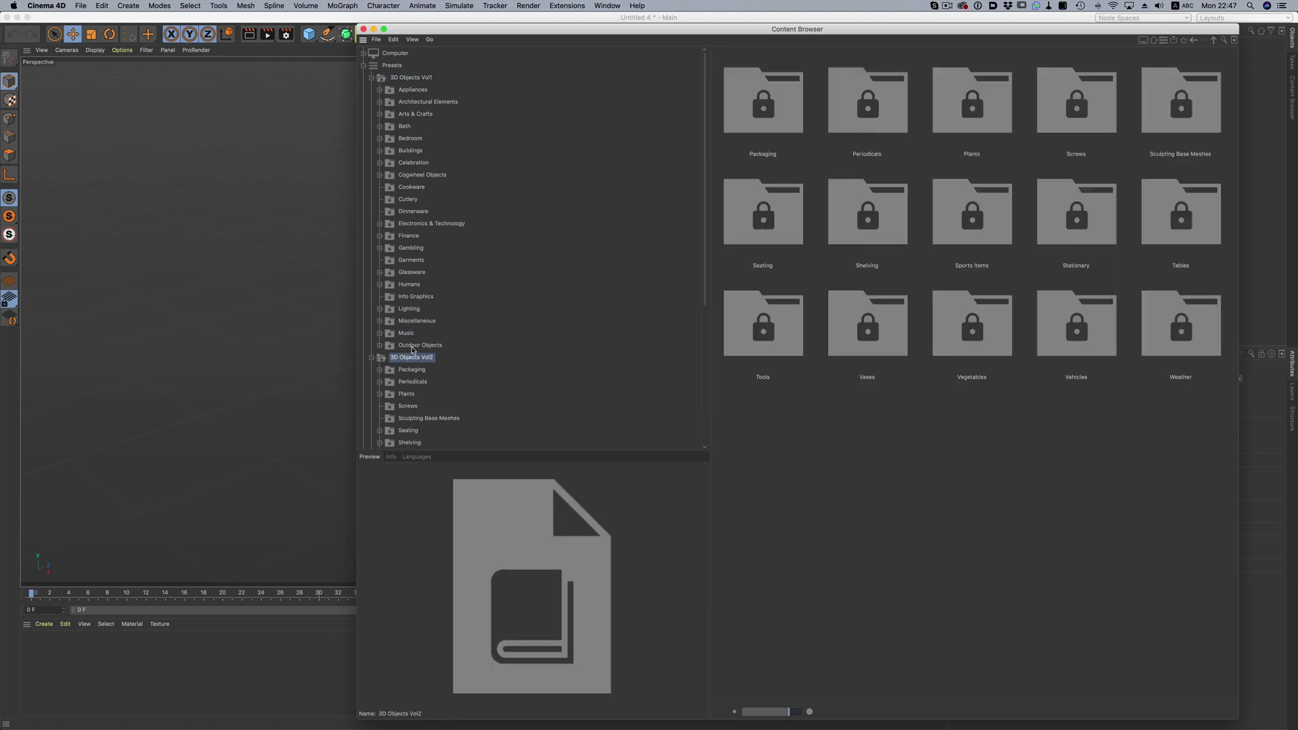
scroll(413, 331, down, 5)
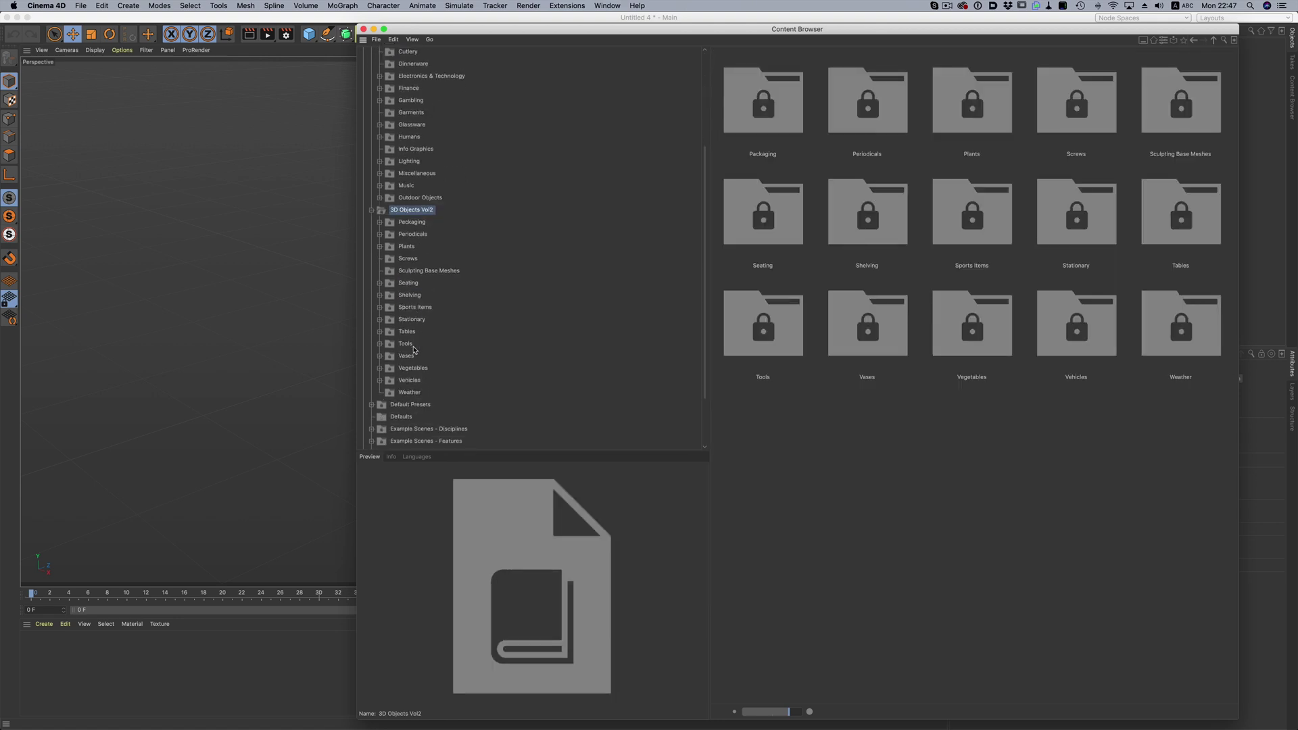
click(406, 344)
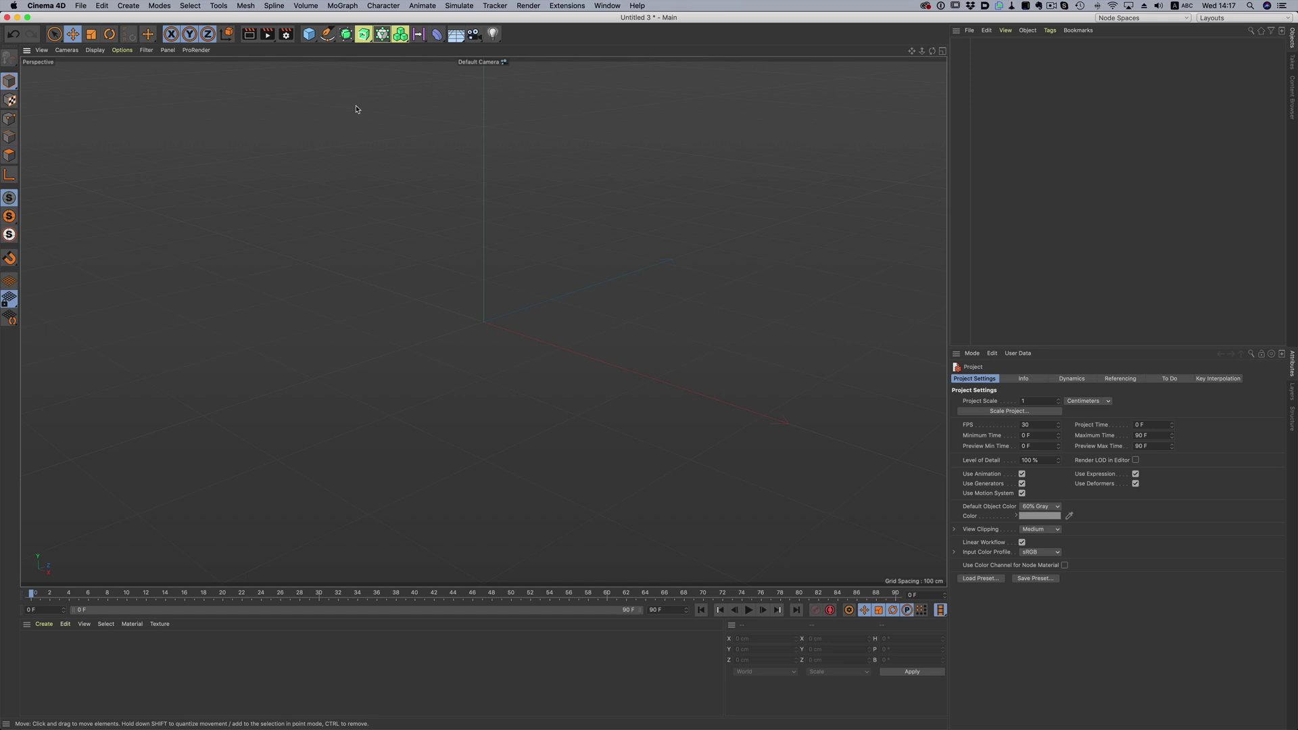
click(347, 6)
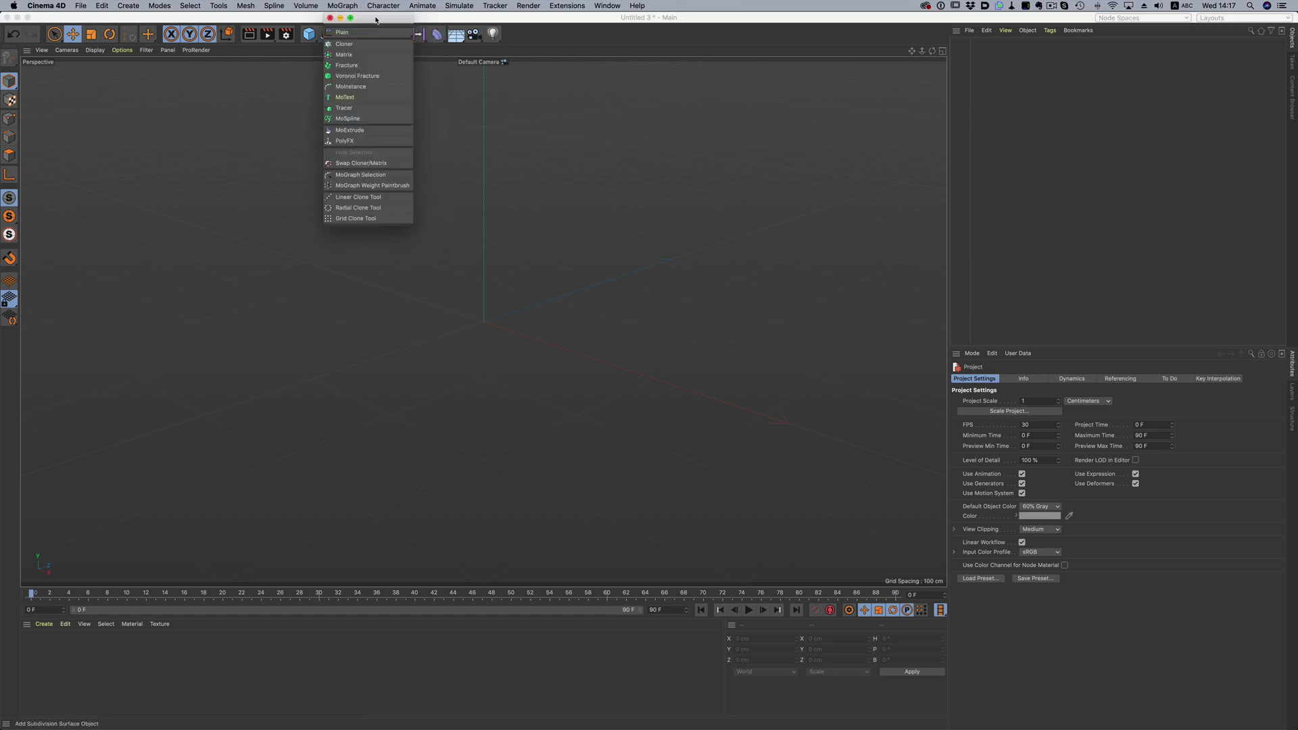
click(353, 19)
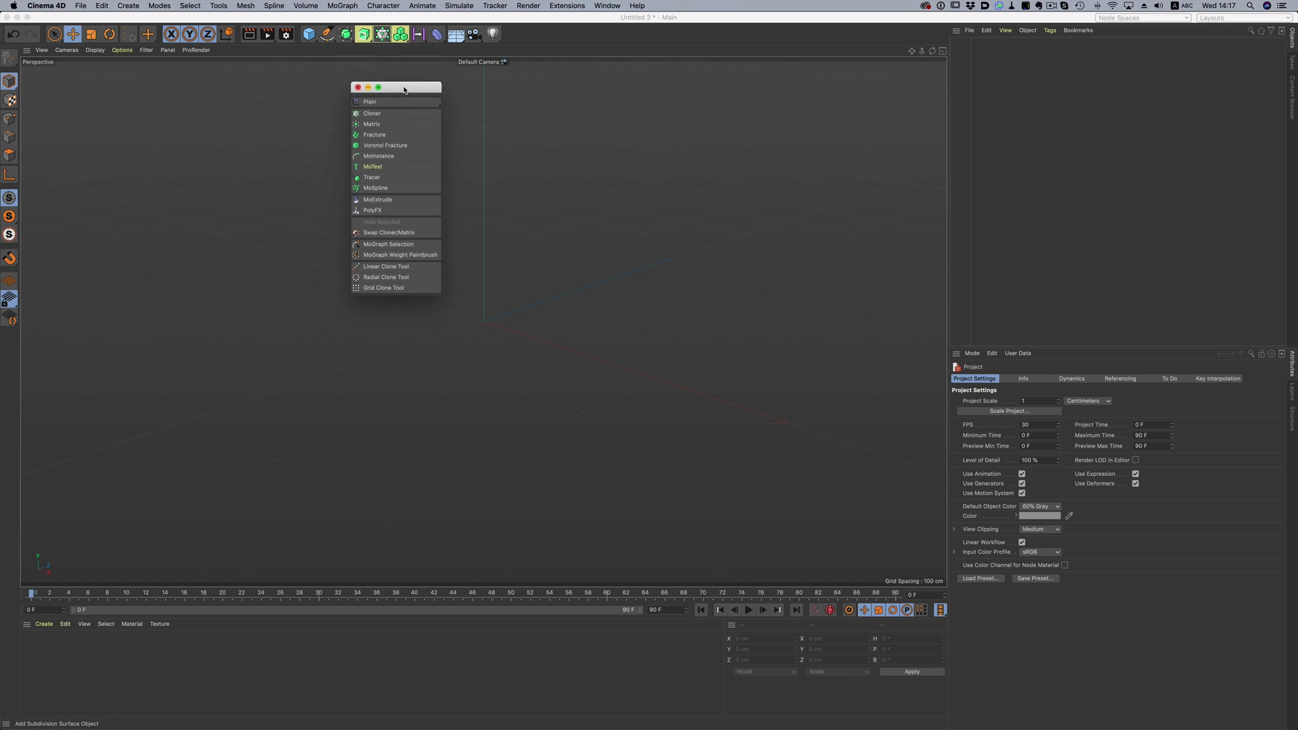
click(357, 87)
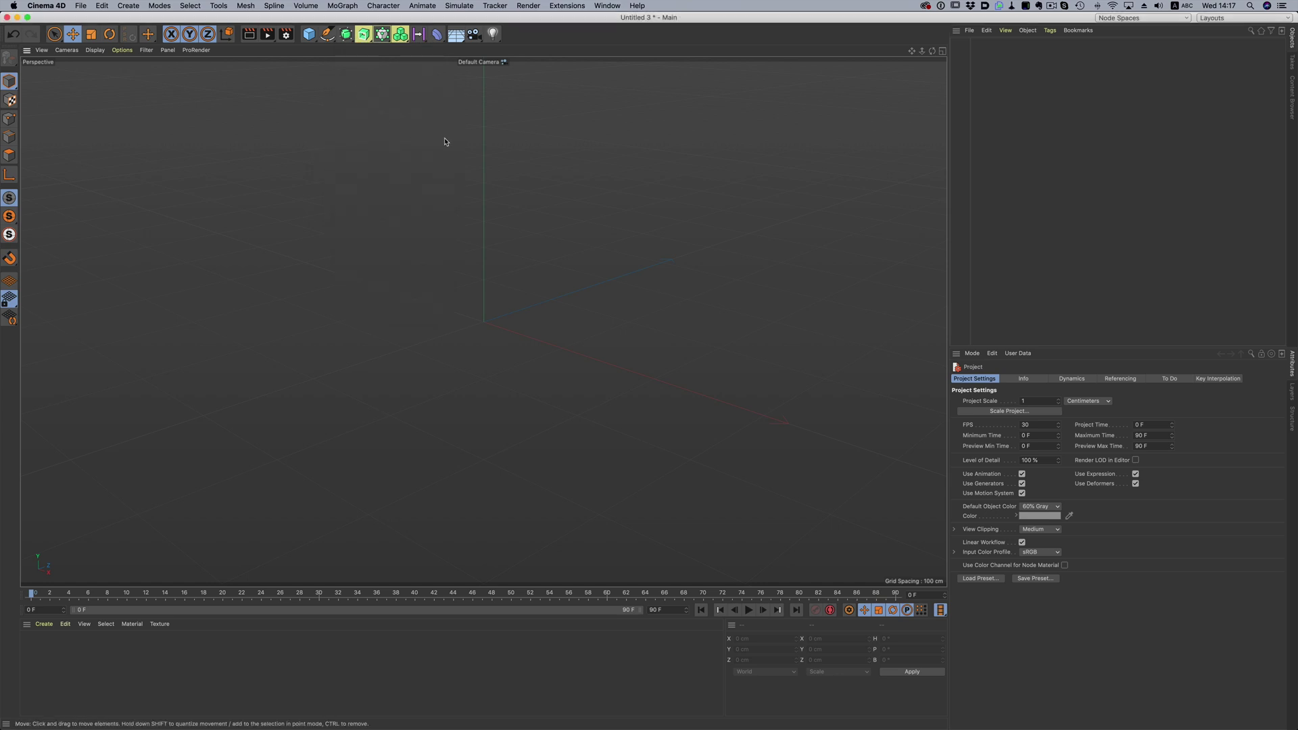
click(639, 6)
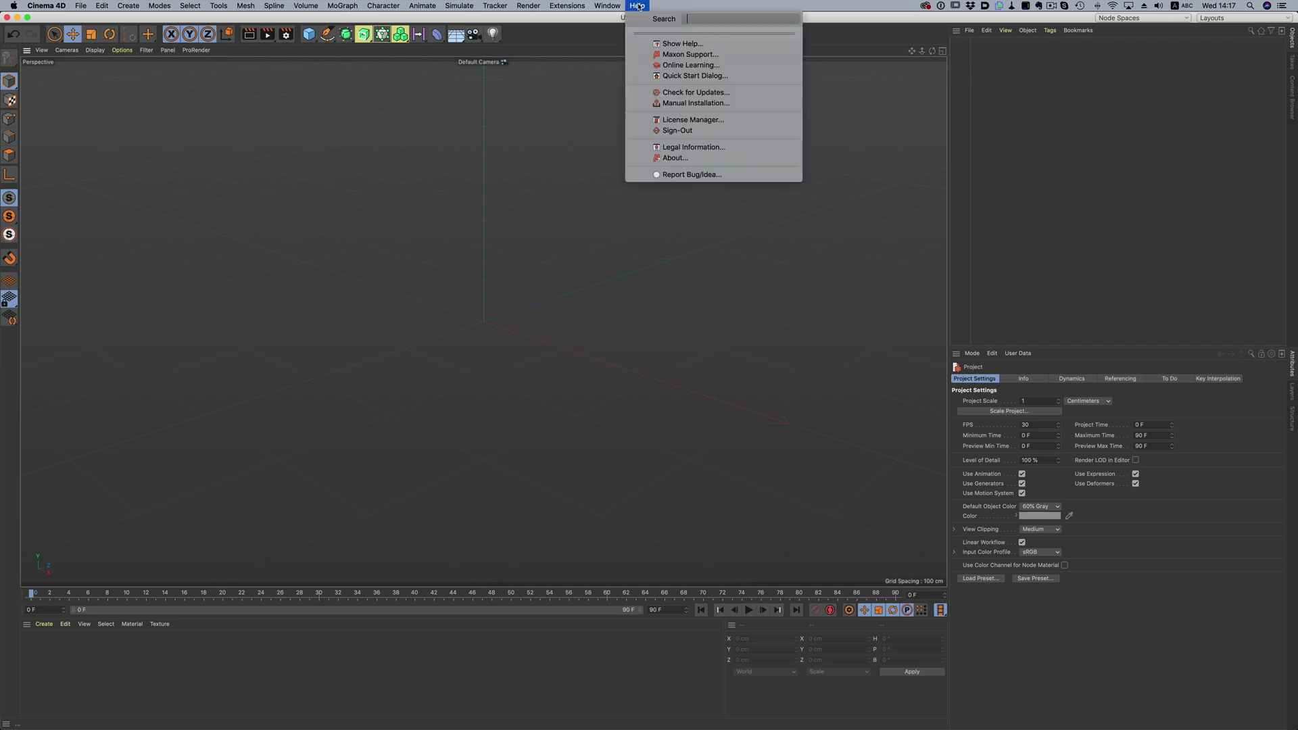
text(cloner)
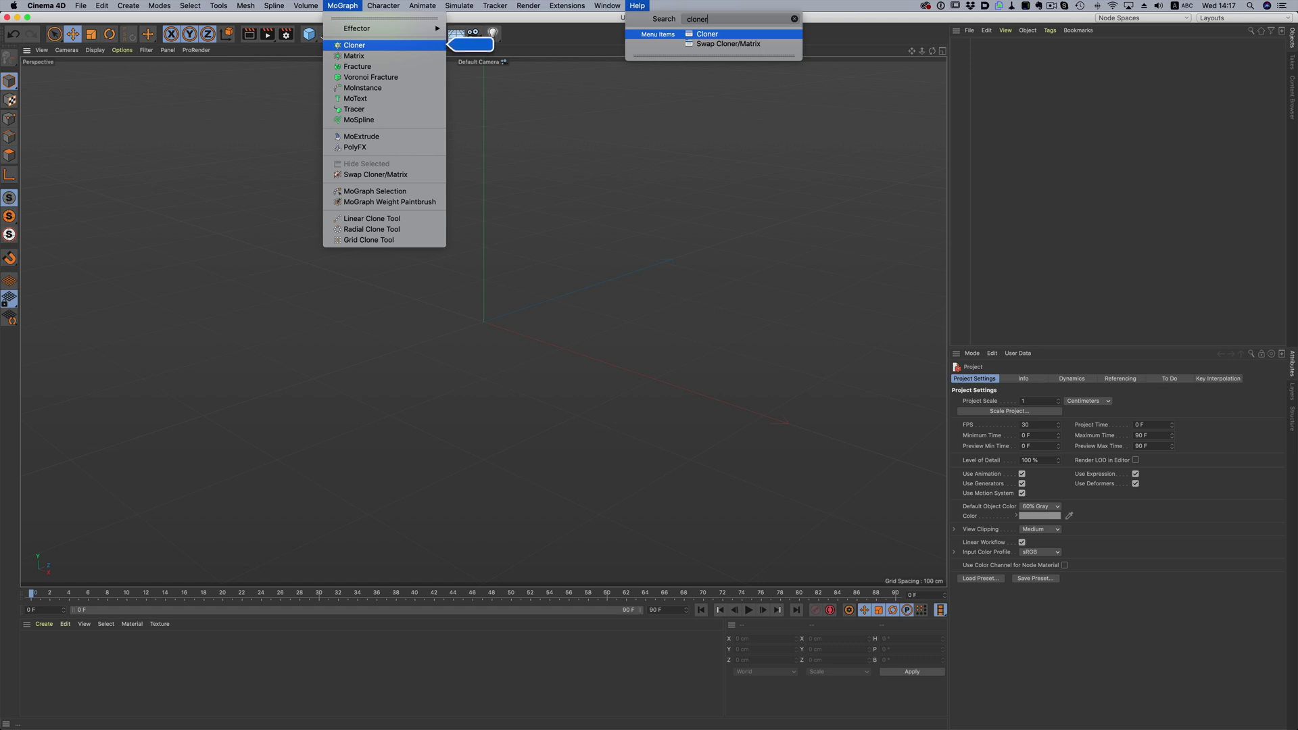
key(Down)
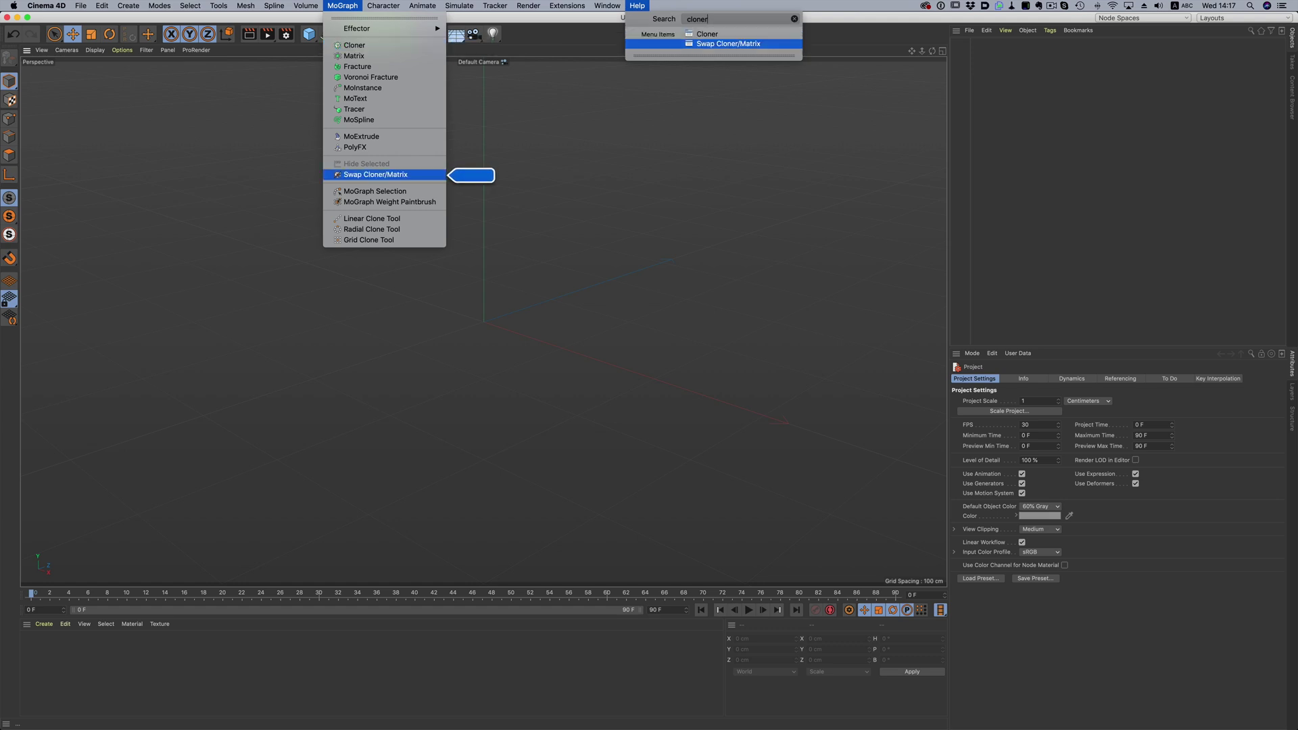
key(Escape)
key(Escape)
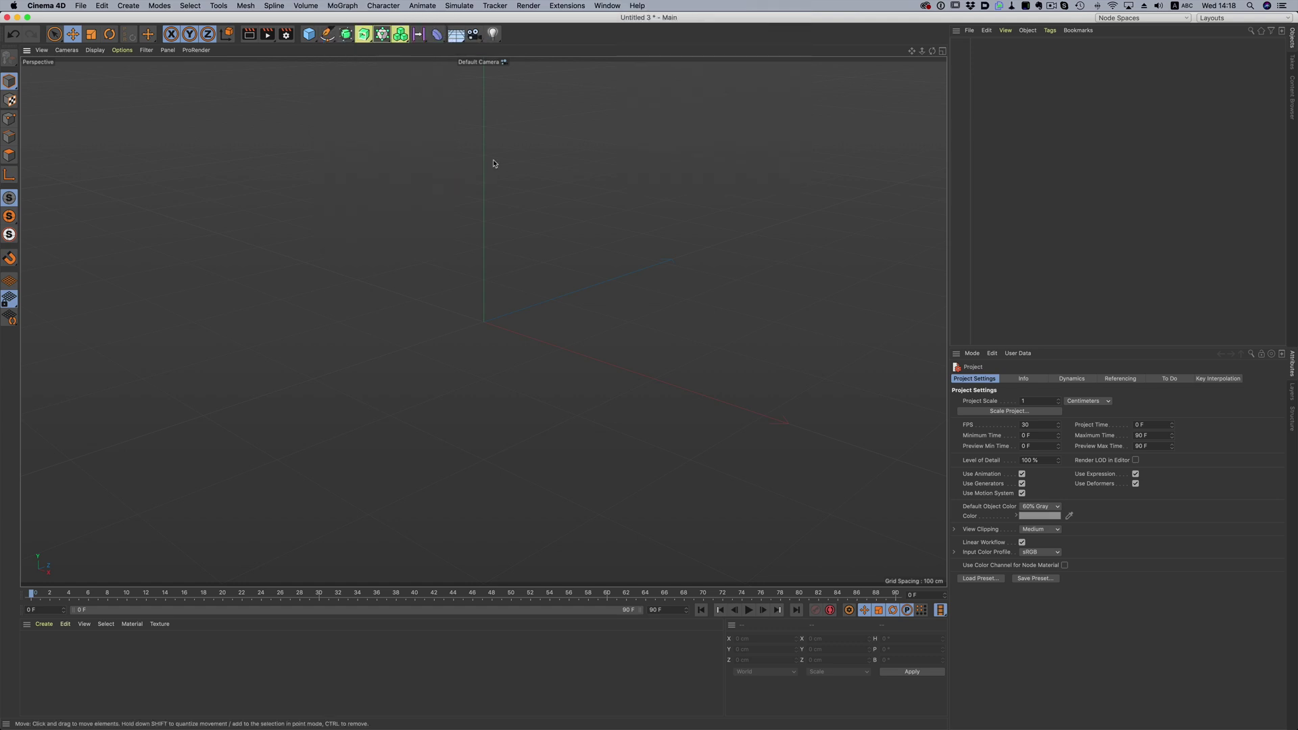
Open the program Preferences.
key(super+e)
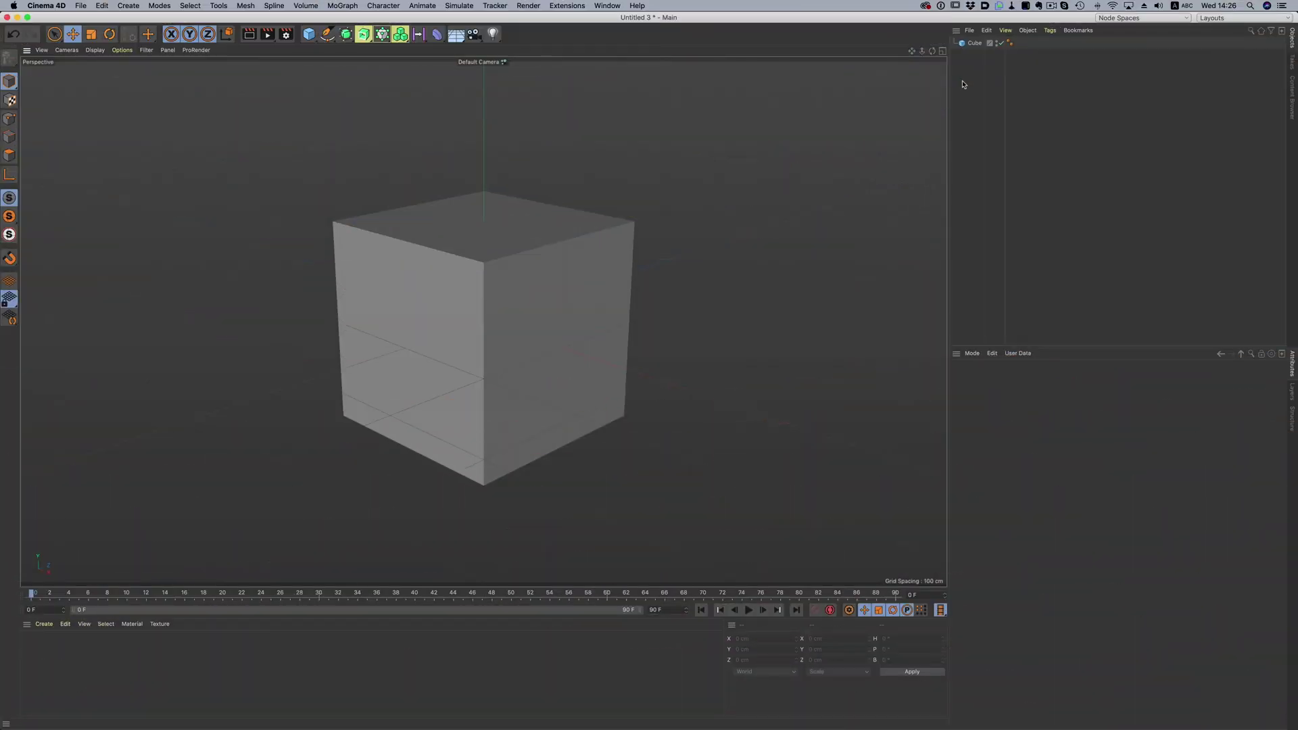
Switch to the Untitled 4 project via the V popup's Projects list.
right_click(969, 44)
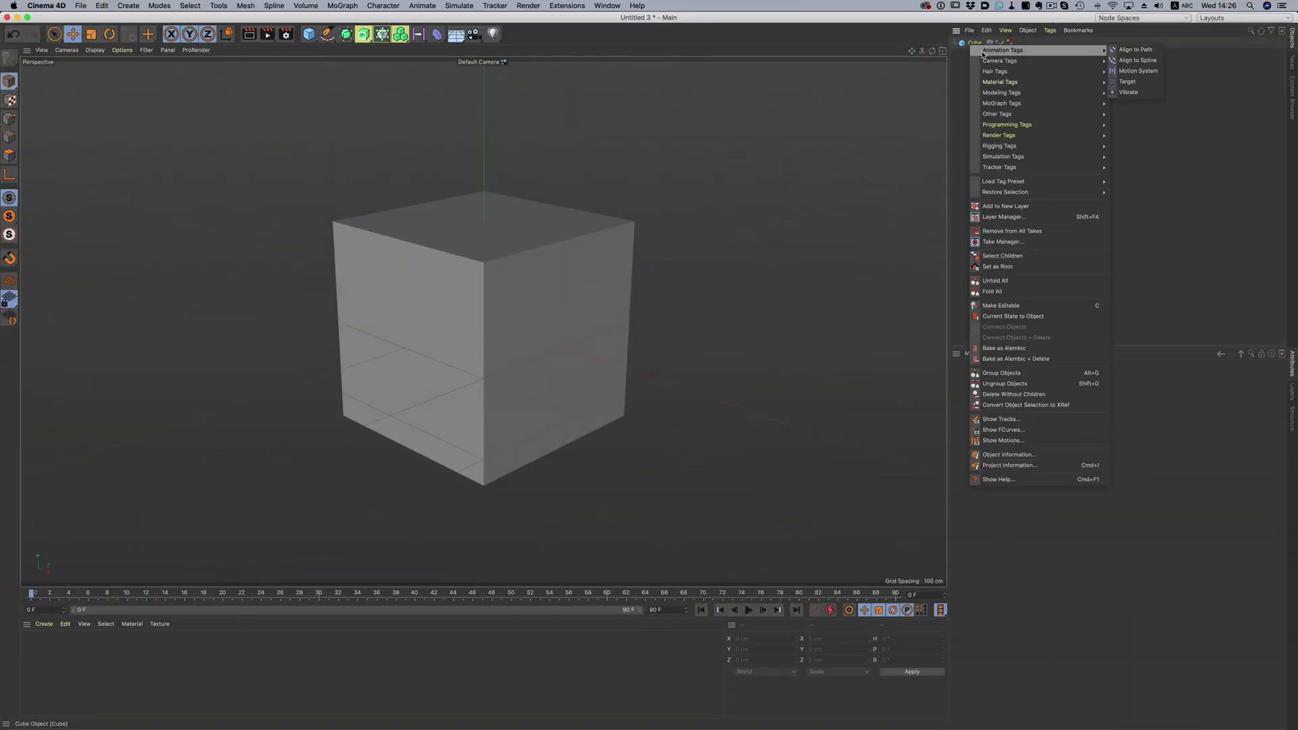
key(Escape)
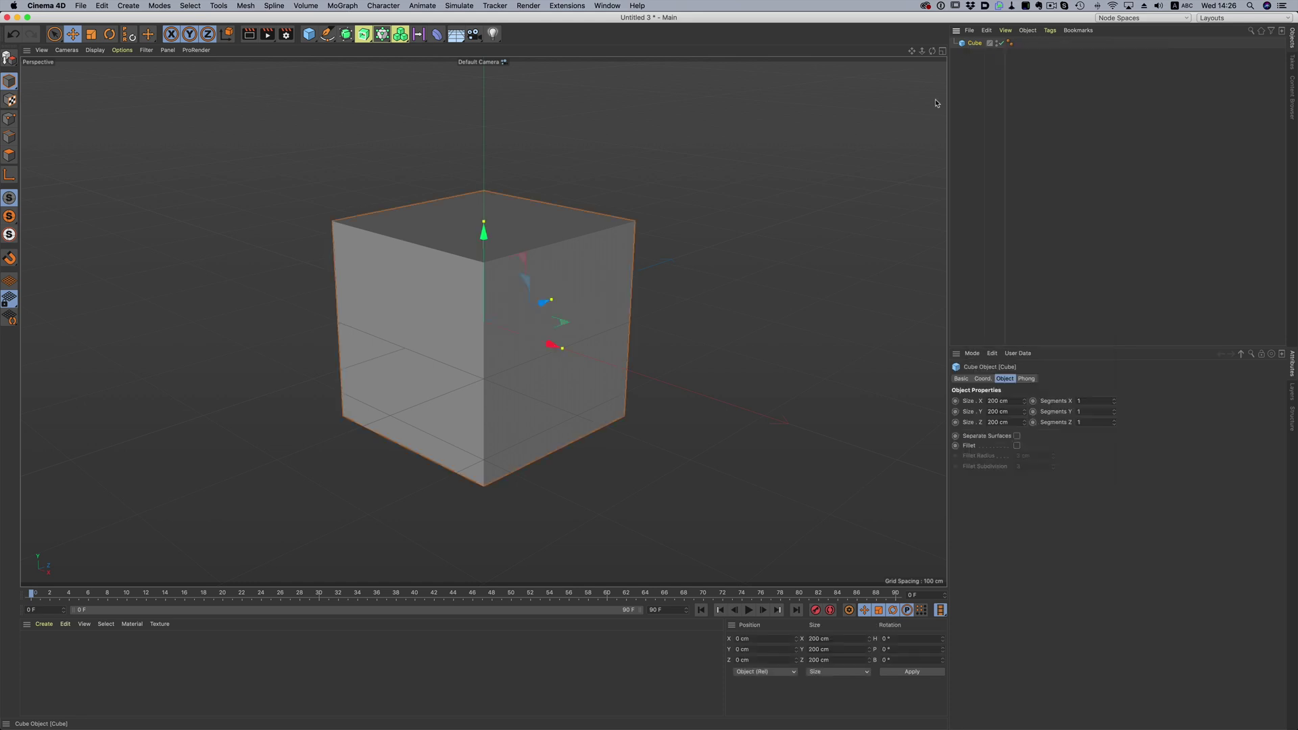
key(v)
click(879, 182)
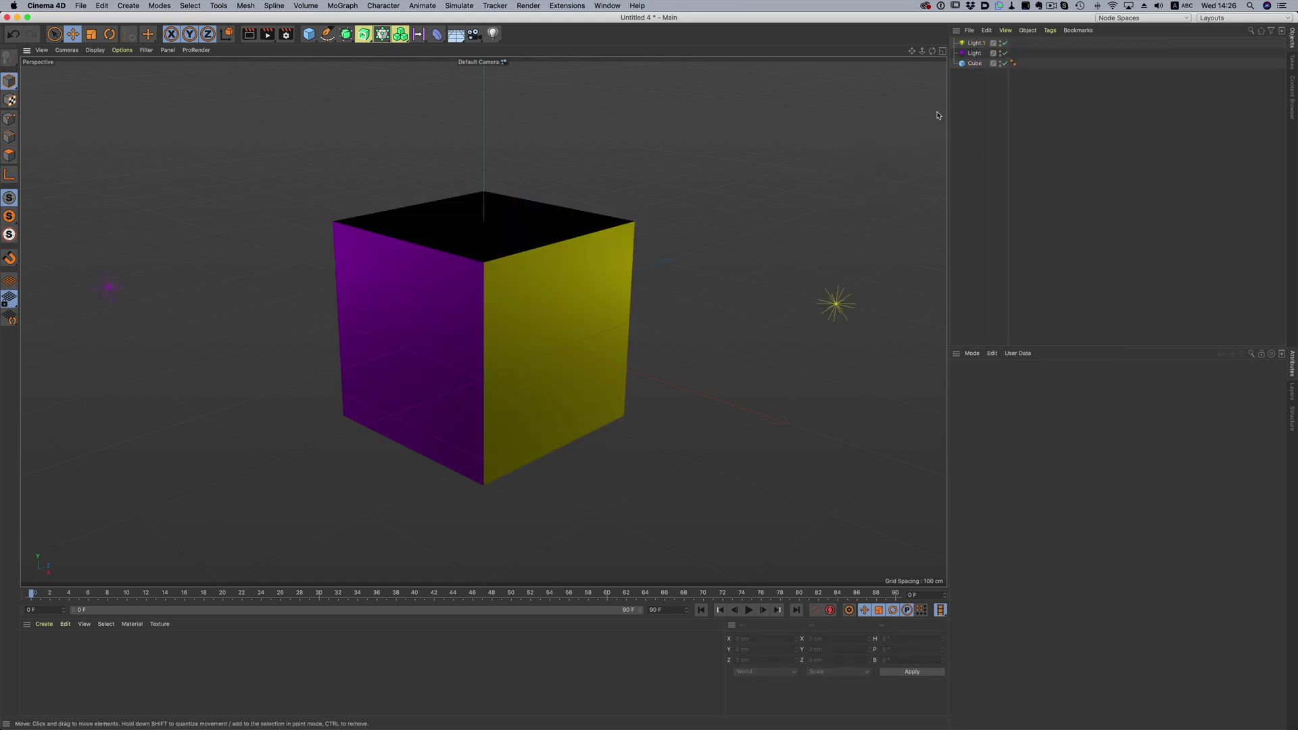